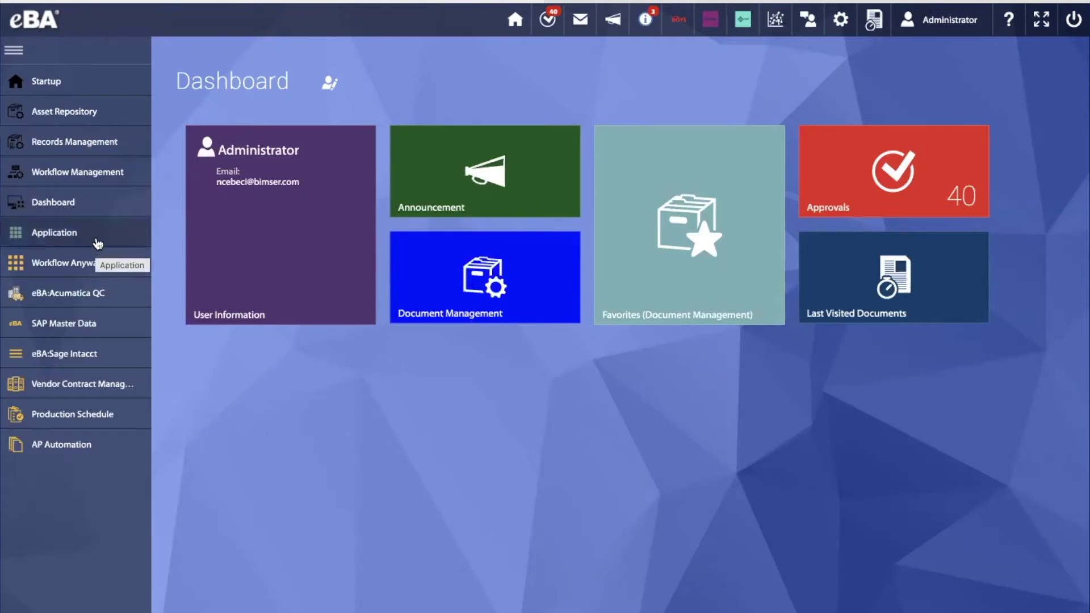
Under Applications, open Legal > Legal Doc. Management App. and start Upload New Contract
left_click(97, 242)
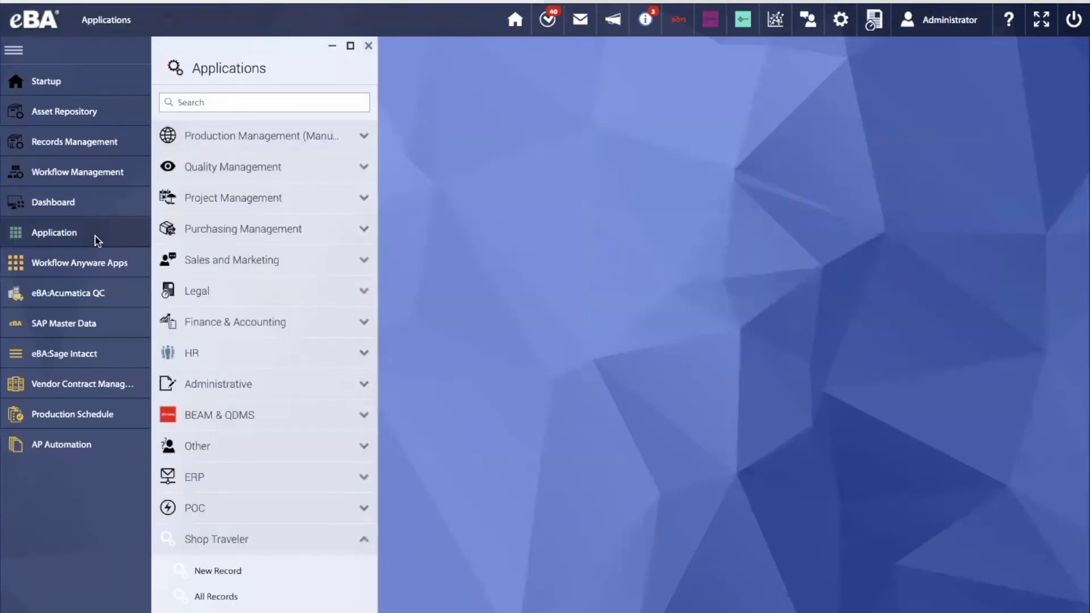
scroll(277, 468, "down", 2)
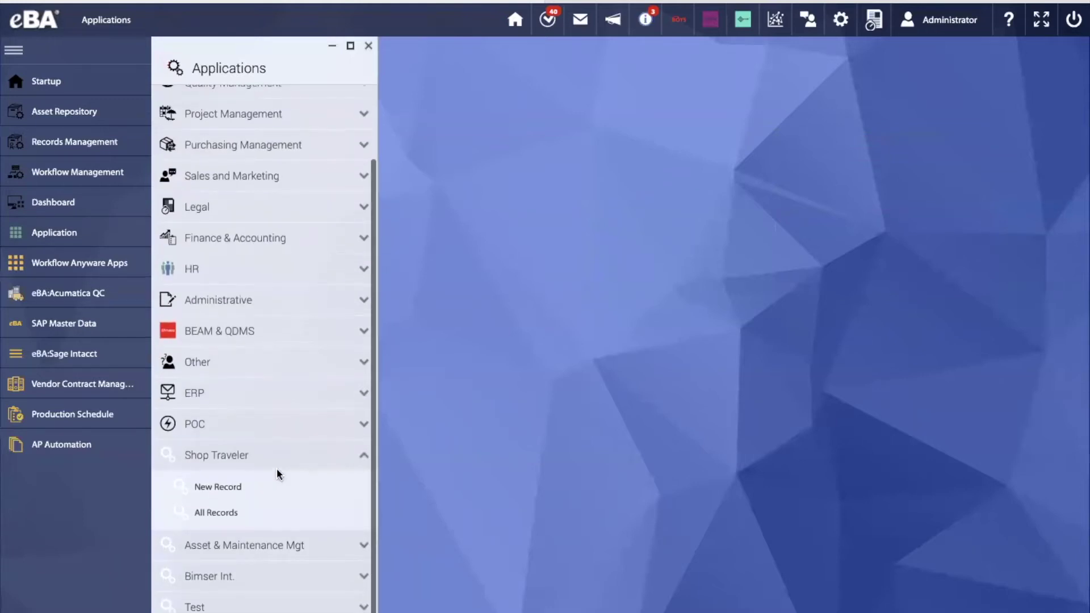
left_click(349, 208)
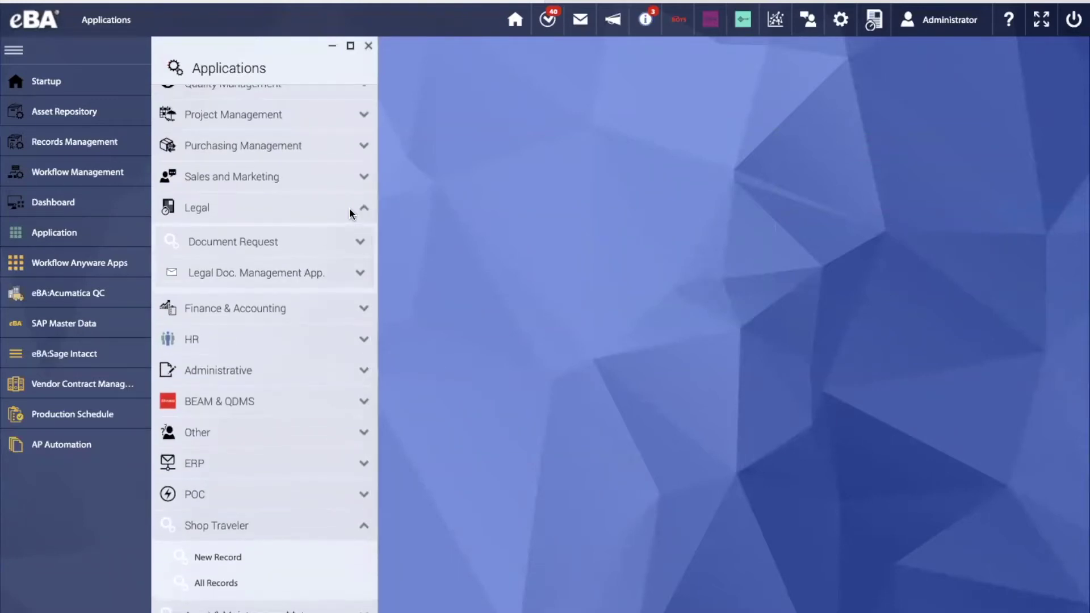
left_click(347, 275)
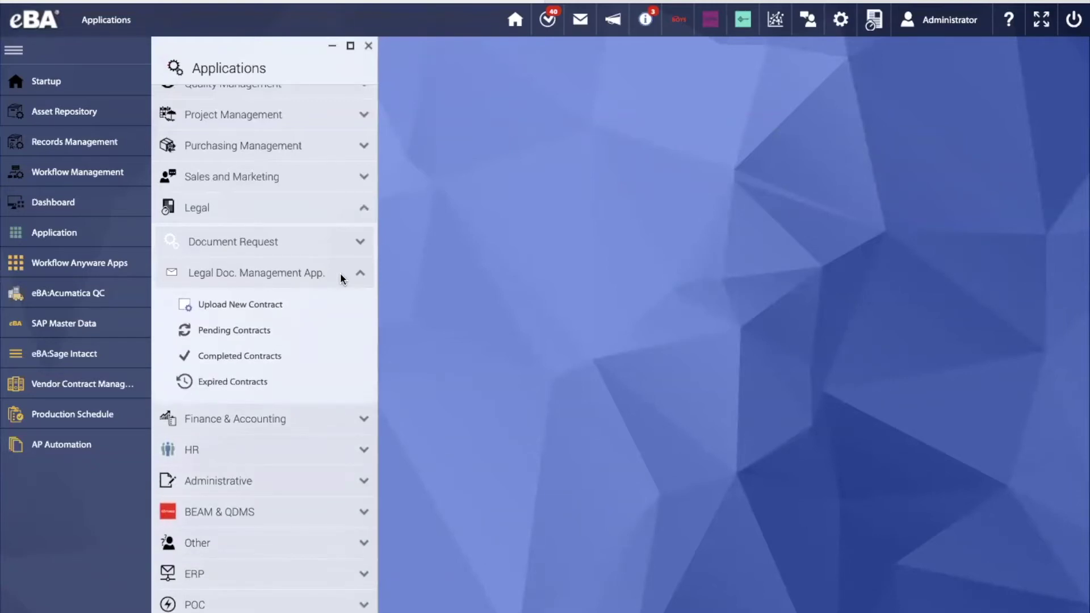
left_click(239, 305)
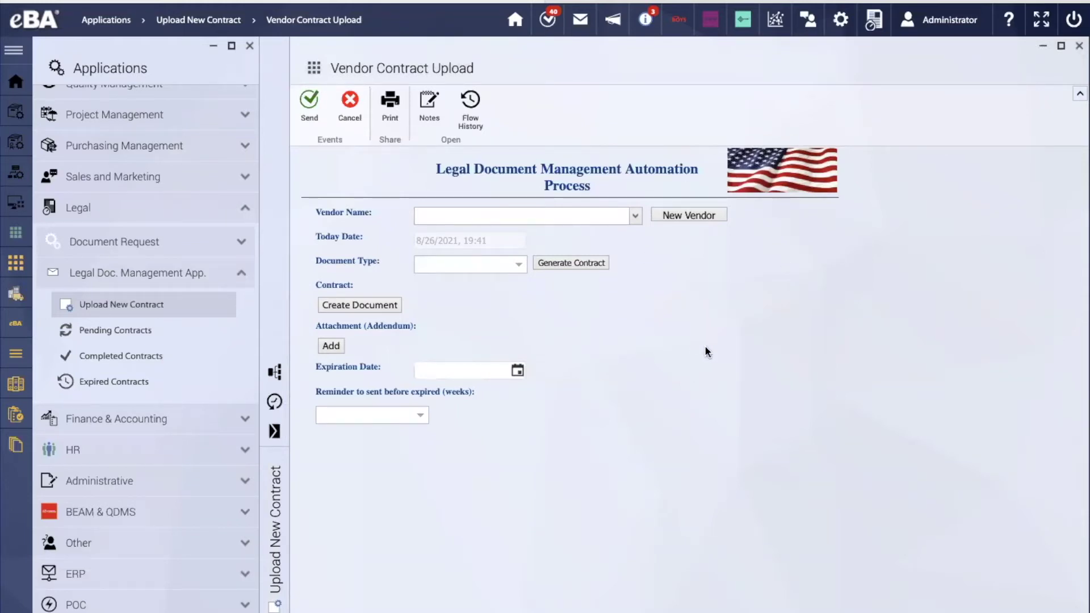
Pick DongKoug Supply Company as vendor and Non Disclosure Agrement as document type
left_click(635, 217)
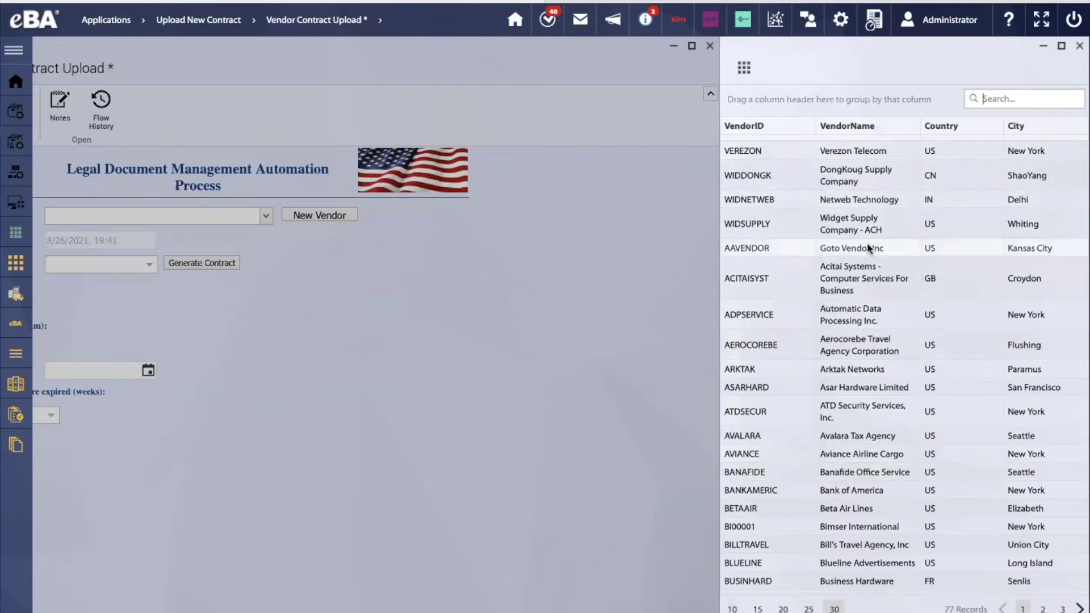
left_click(854, 176)
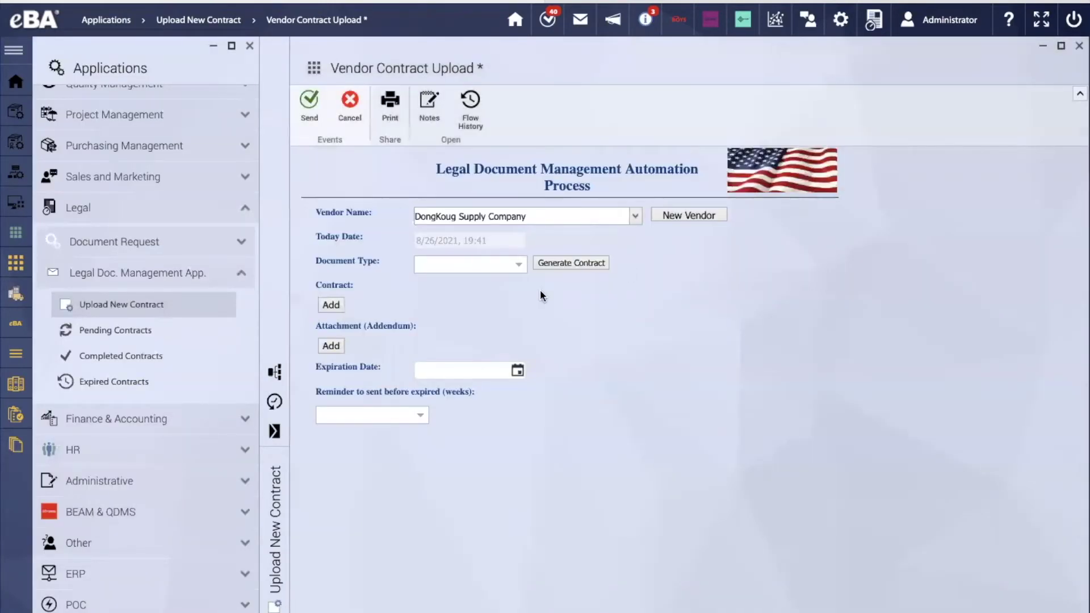
left_click(519, 265)
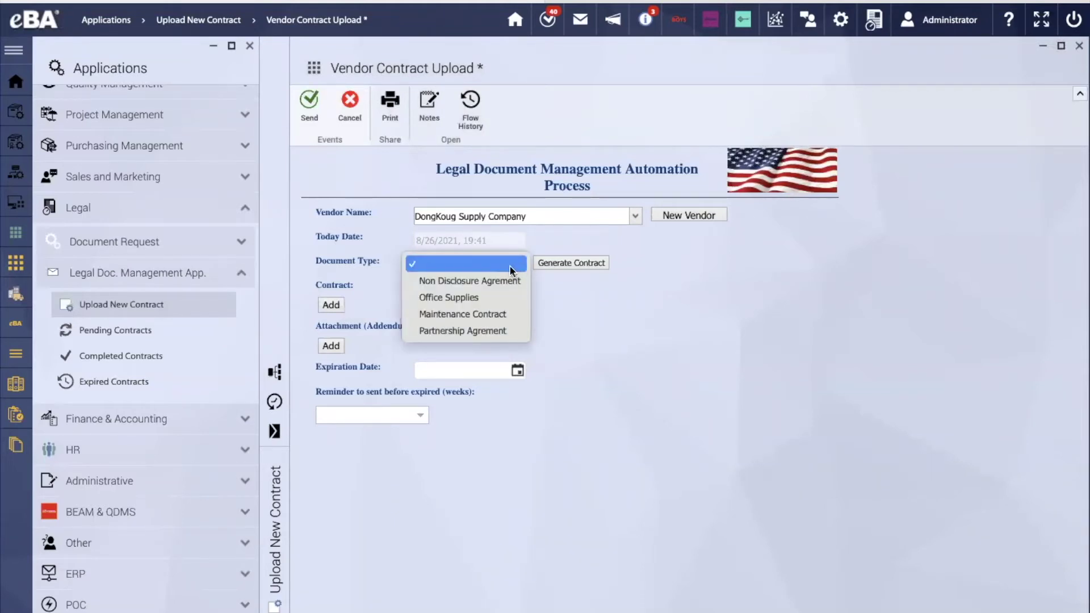
left_click(467, 282)
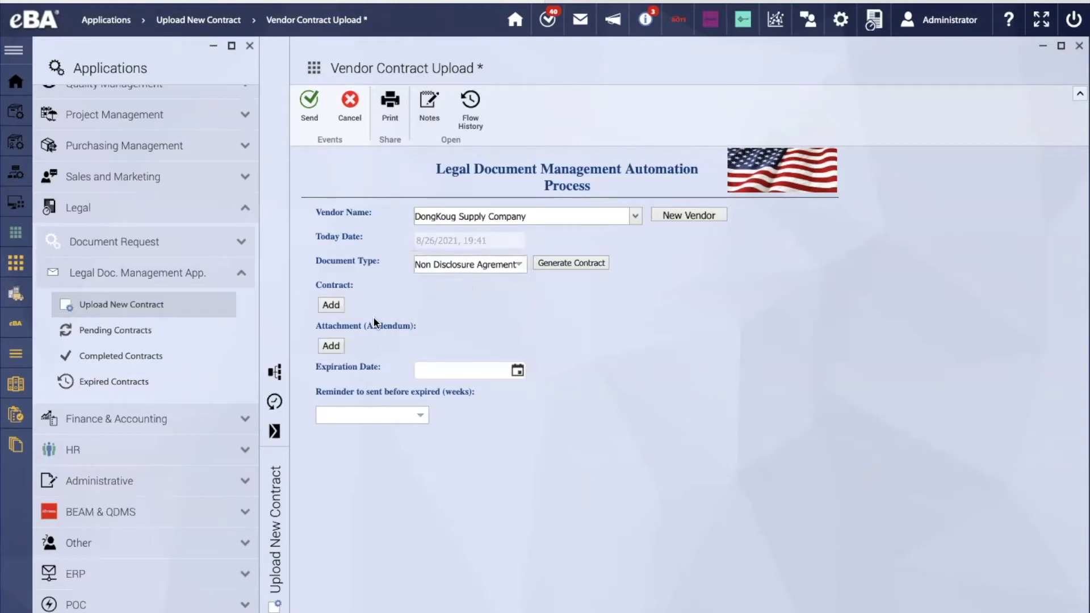
Add BEAM(Spanish).jpg as the contract appendix and pick 8/31/2021 as the expiration date
left_click(336, 305)
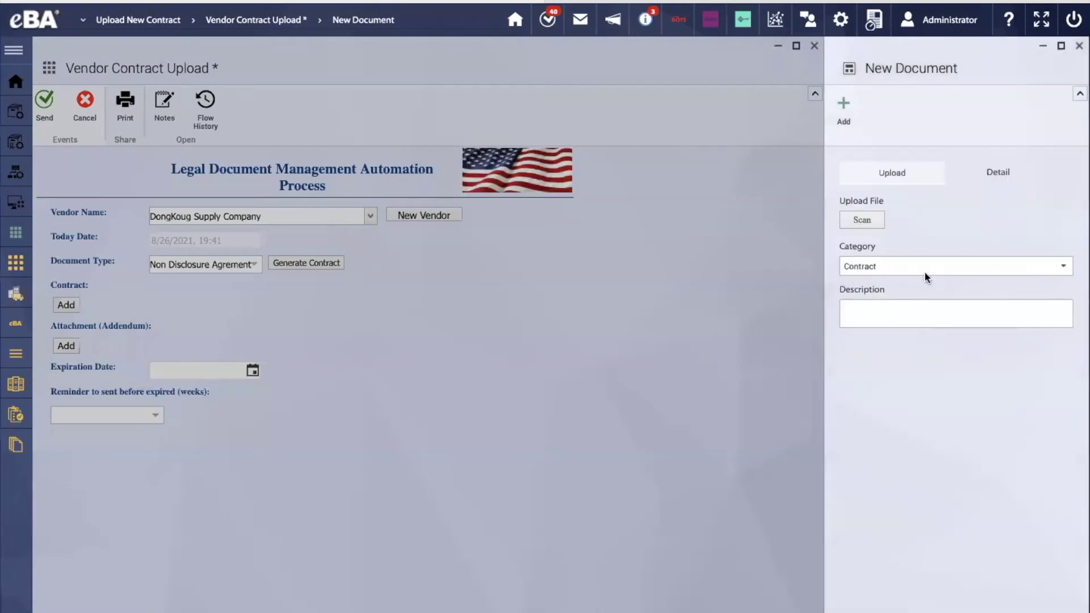
left_click(864, 221)
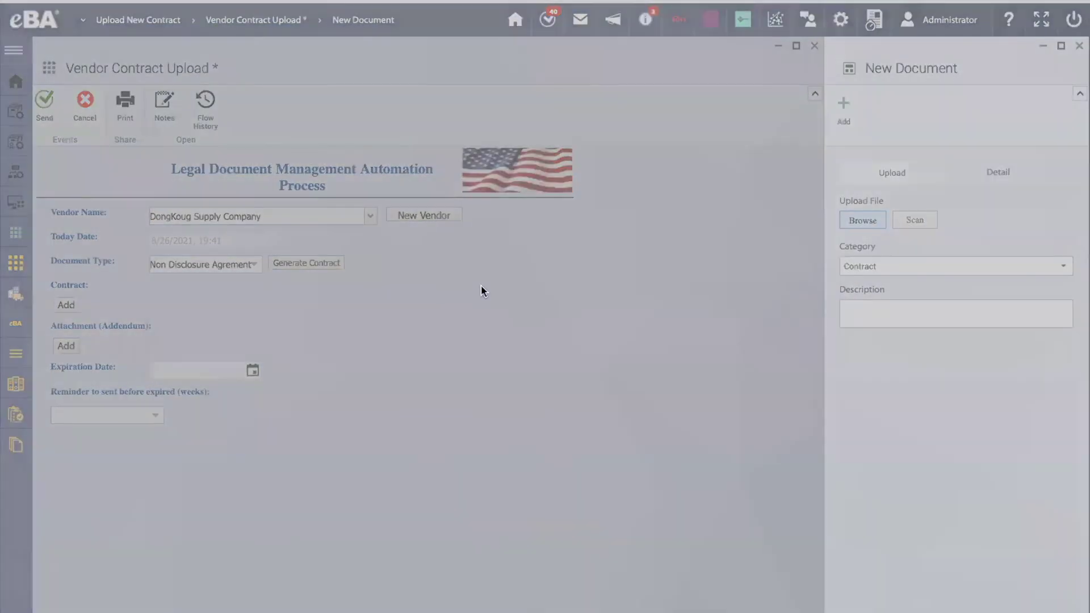
key("Escape")
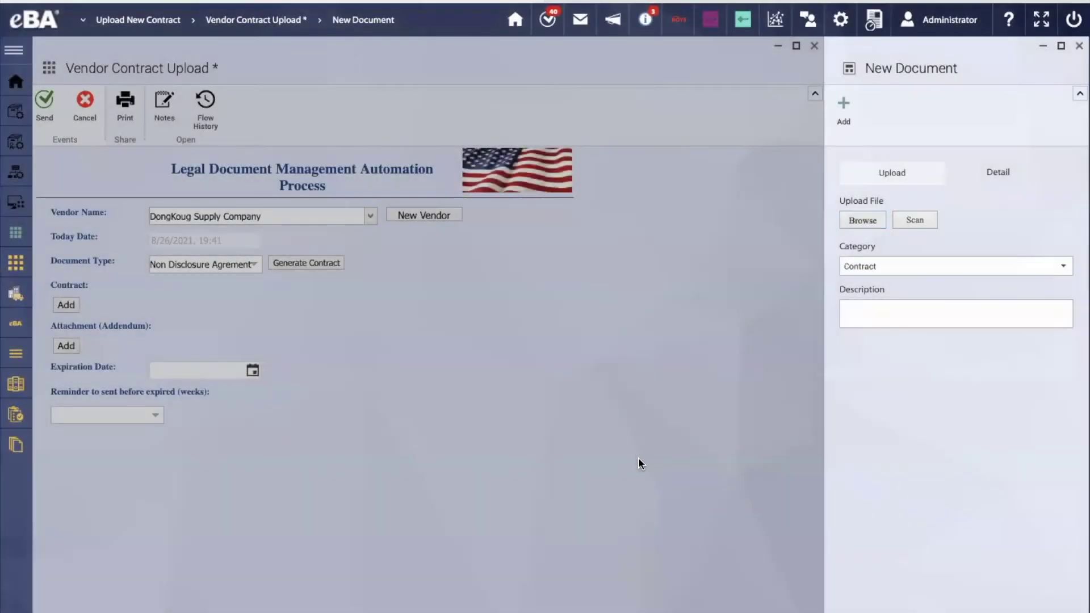
left_click(1077, 47)
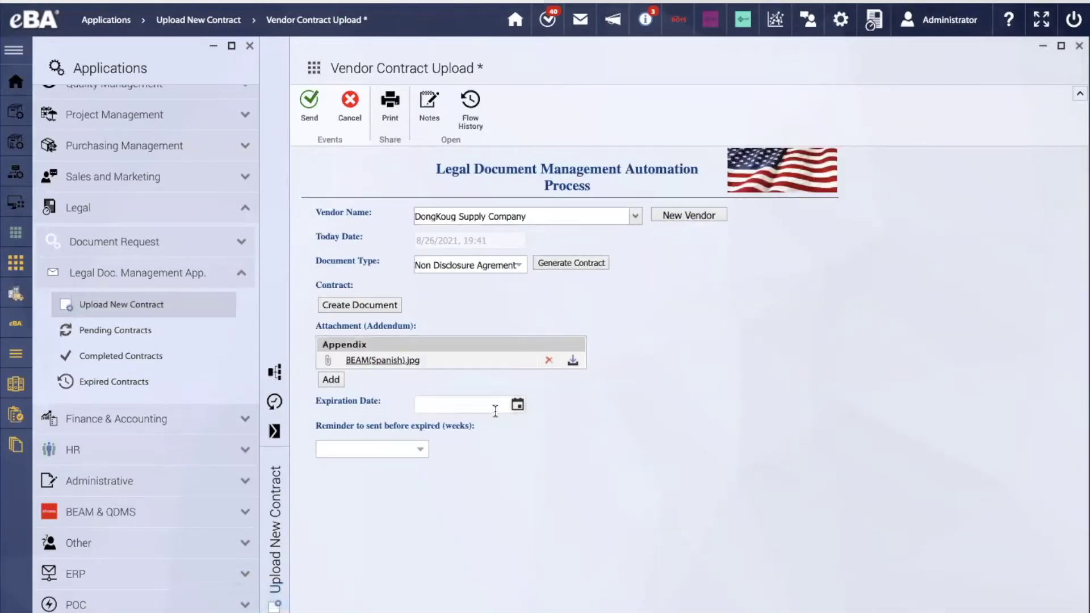
left_click(517, 406)
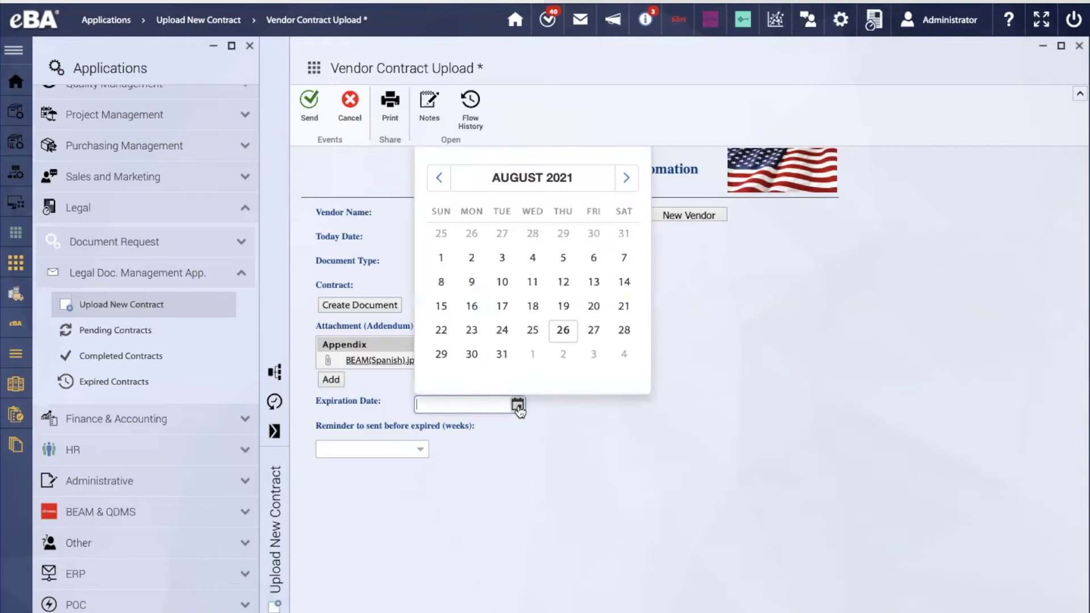
left_click(502, 354)
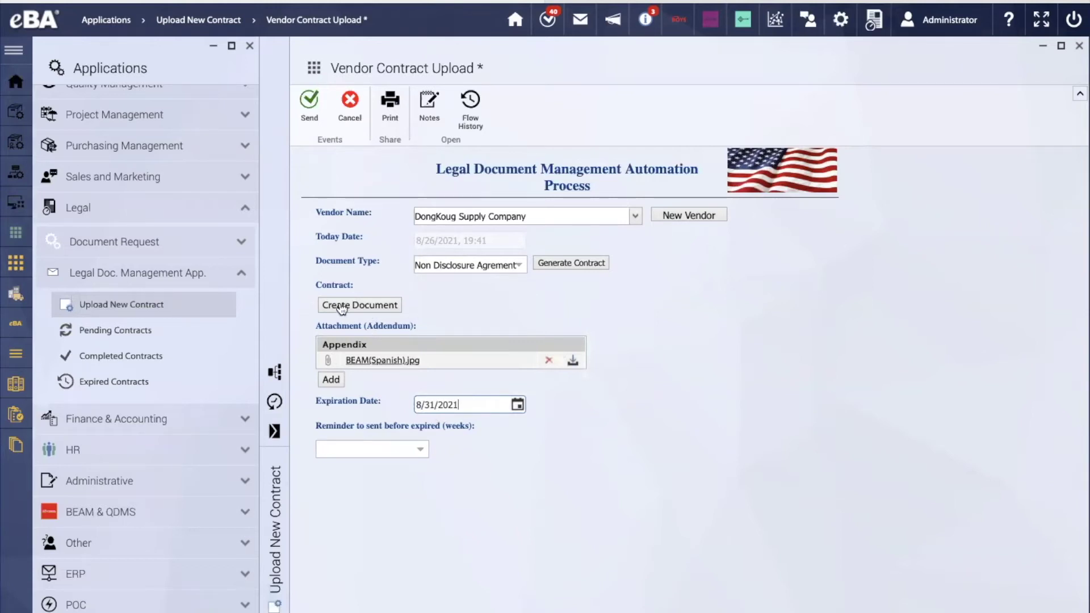
In the NDA generator, set agreement date 8/26/2021 and owner name 'Bimser International'
left_click(561, 268)
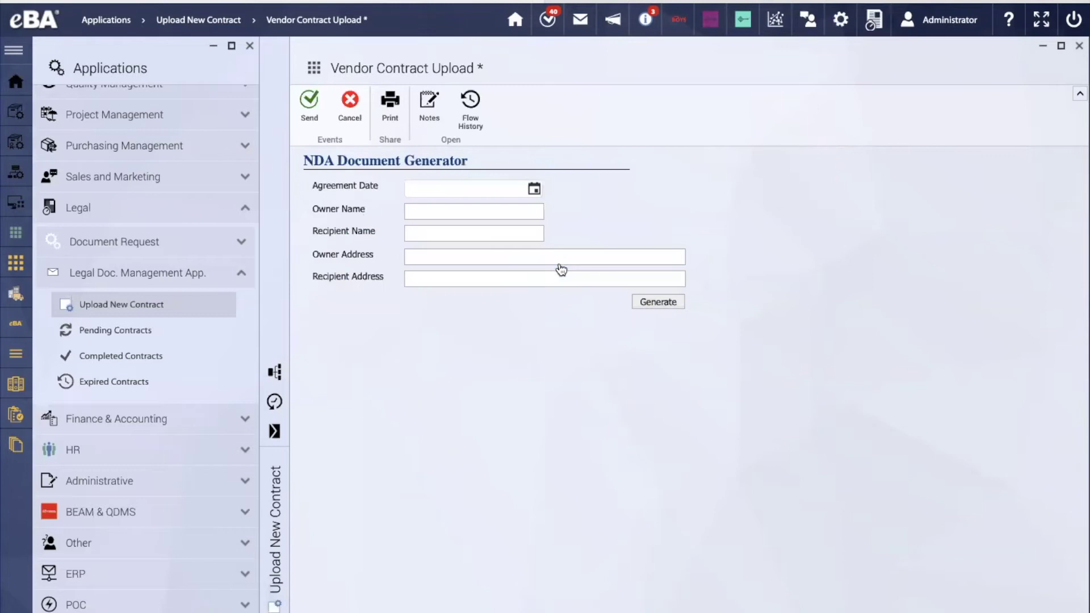
left_click(535, 189)
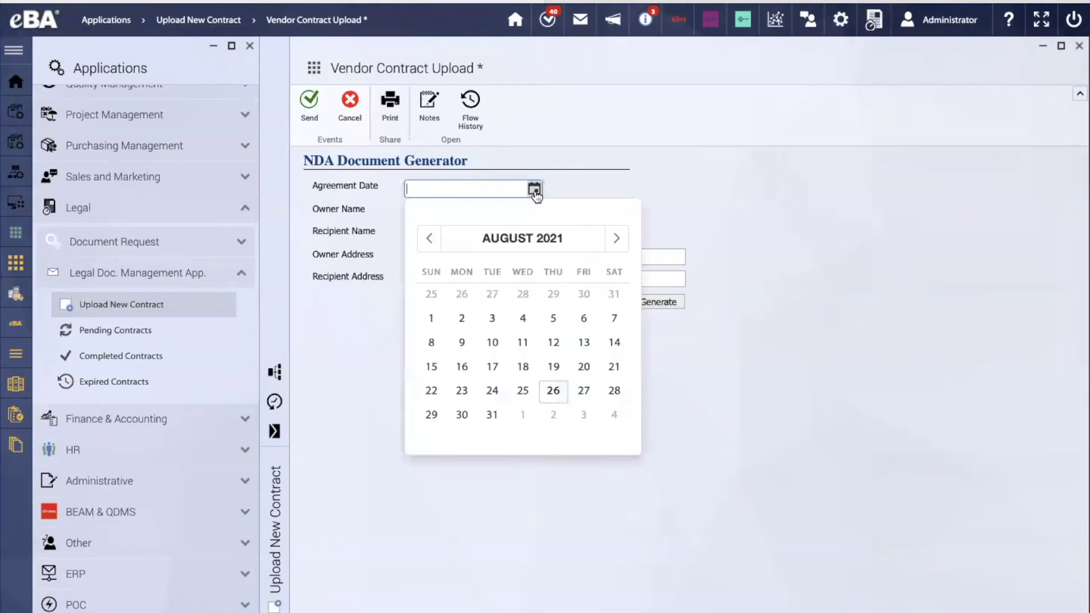
left_click(553, 391)
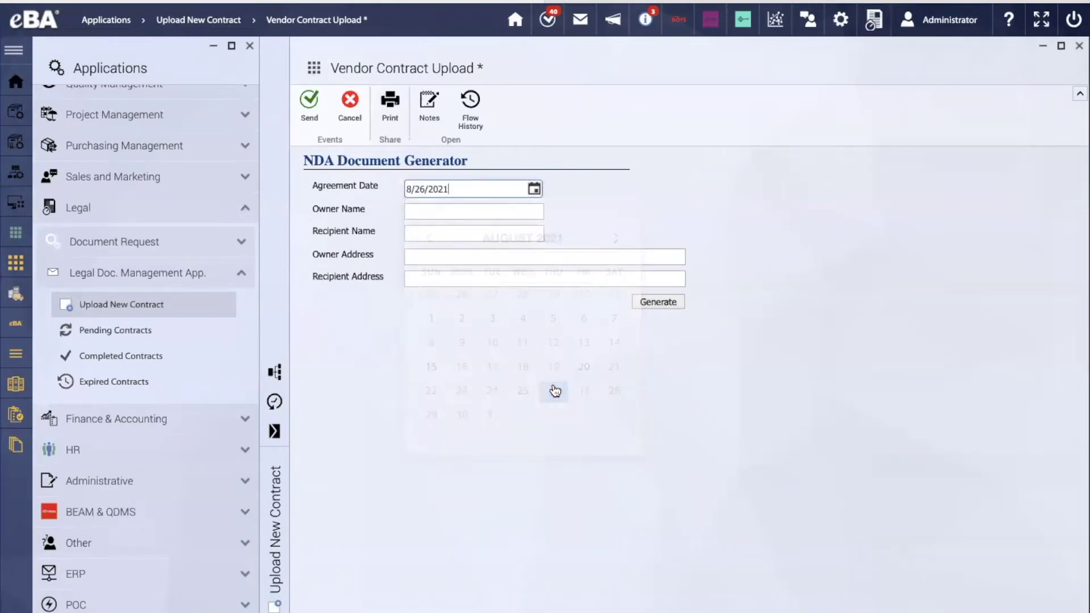
left_click(450, 211)
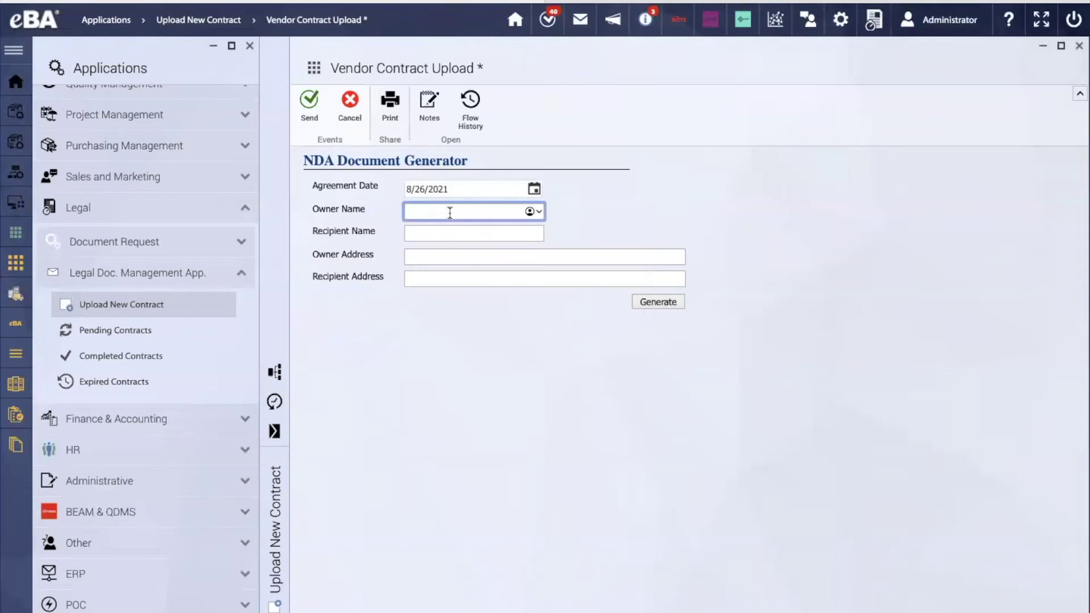
type("Bimsr")
key("BackSpace")
type("er International")
key("Tab")
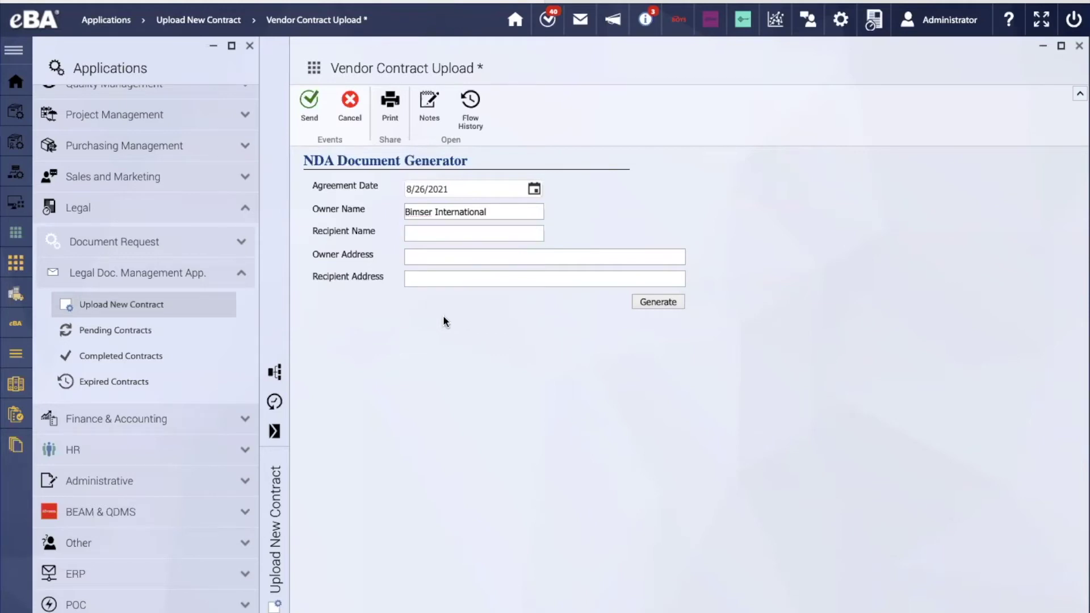
left_click(443, 236)
type("A")
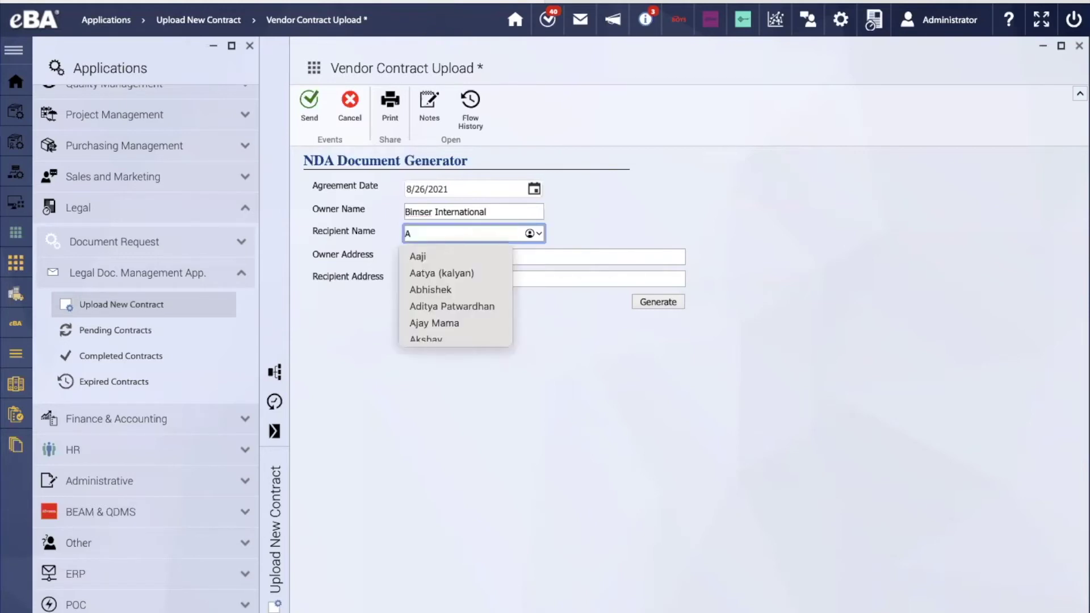
type("CD Company")
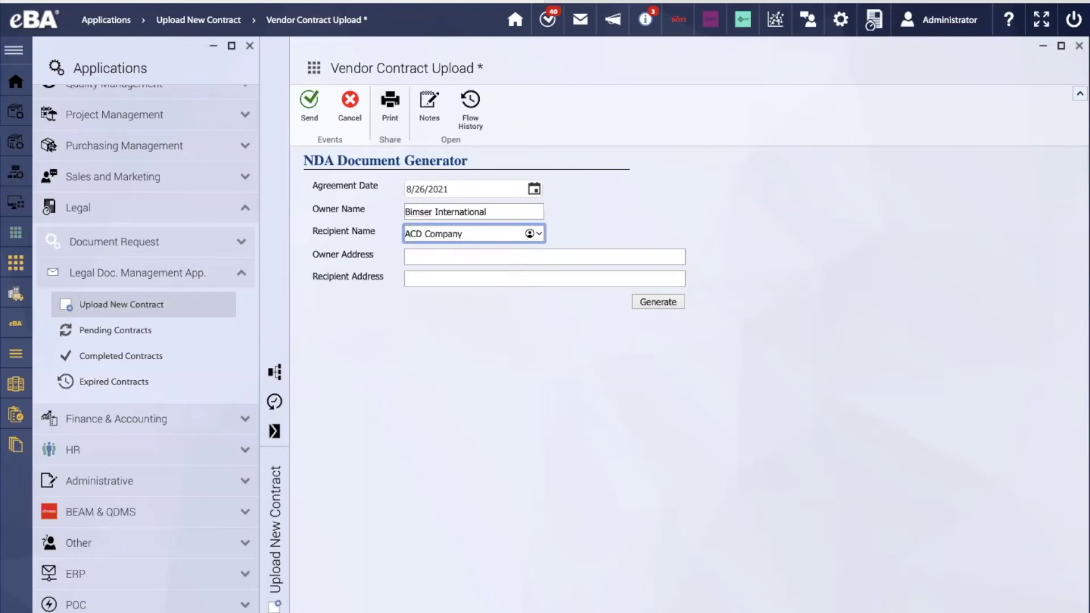
type(" 456")
left_click(417, 257)
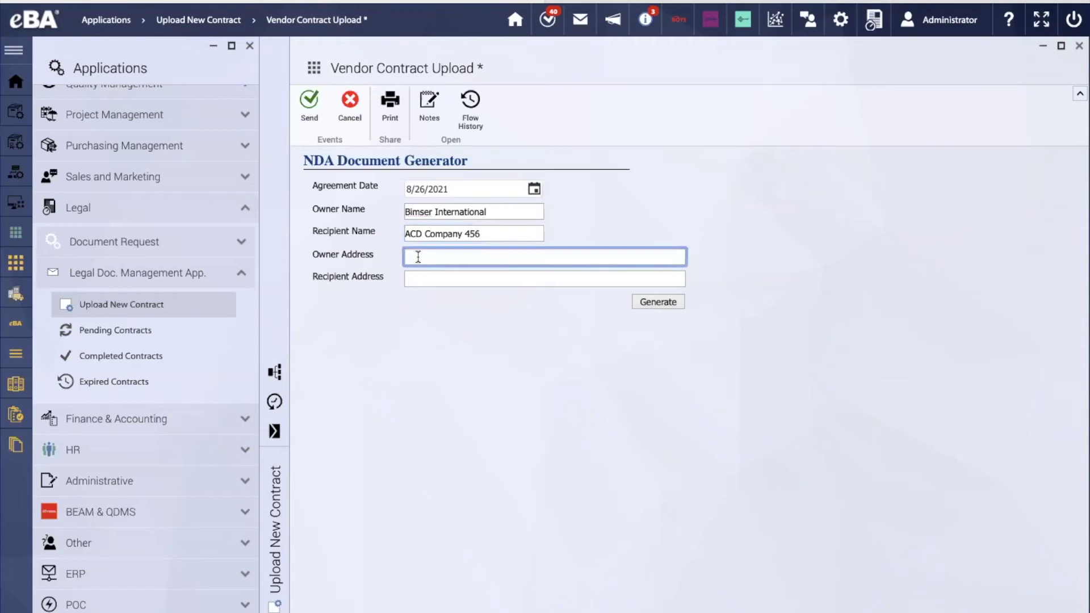
left_click(427, 281)
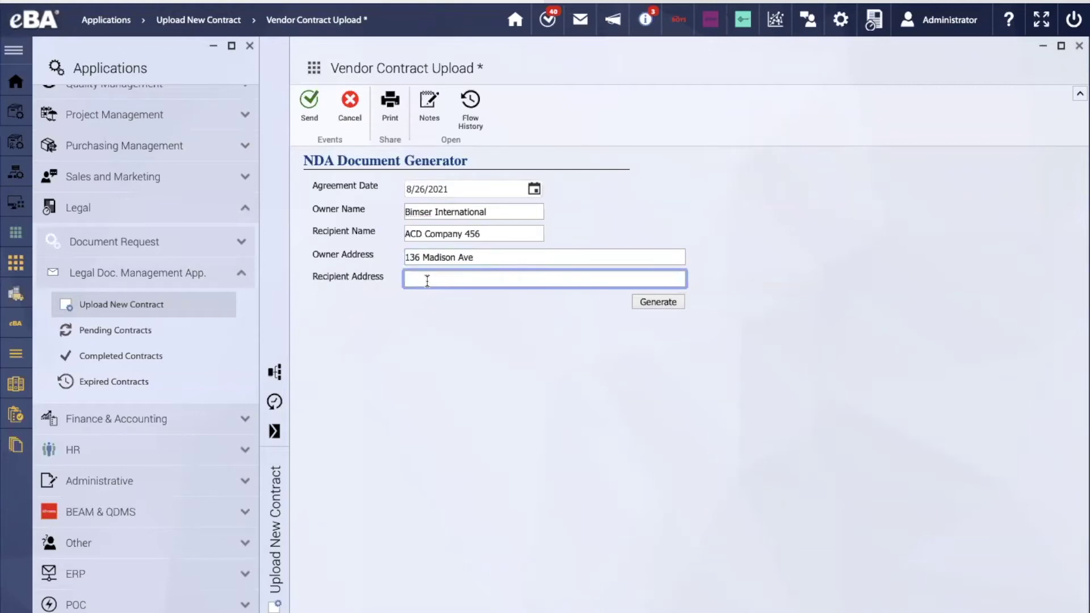
type("123 Bay str")
key("BackSpace")
key("BackSpace")
key("BackSpace")
type("Street")
left_click(645, 304)
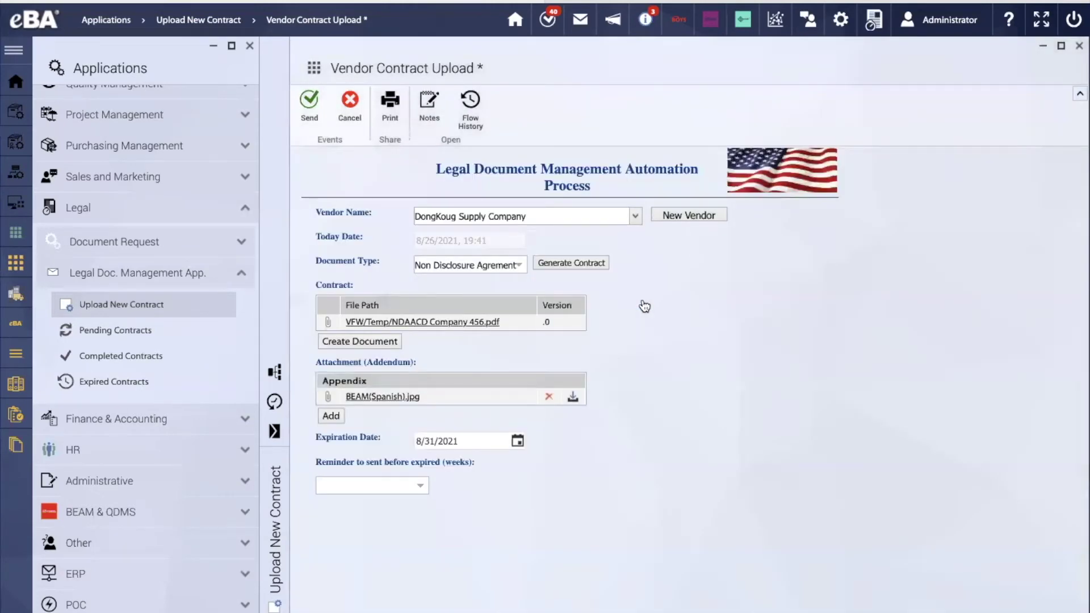
Remove the old BEAM(Spanish).jpg appendix and discard a first Exhibits attachment attempt
left_click(548, 396)
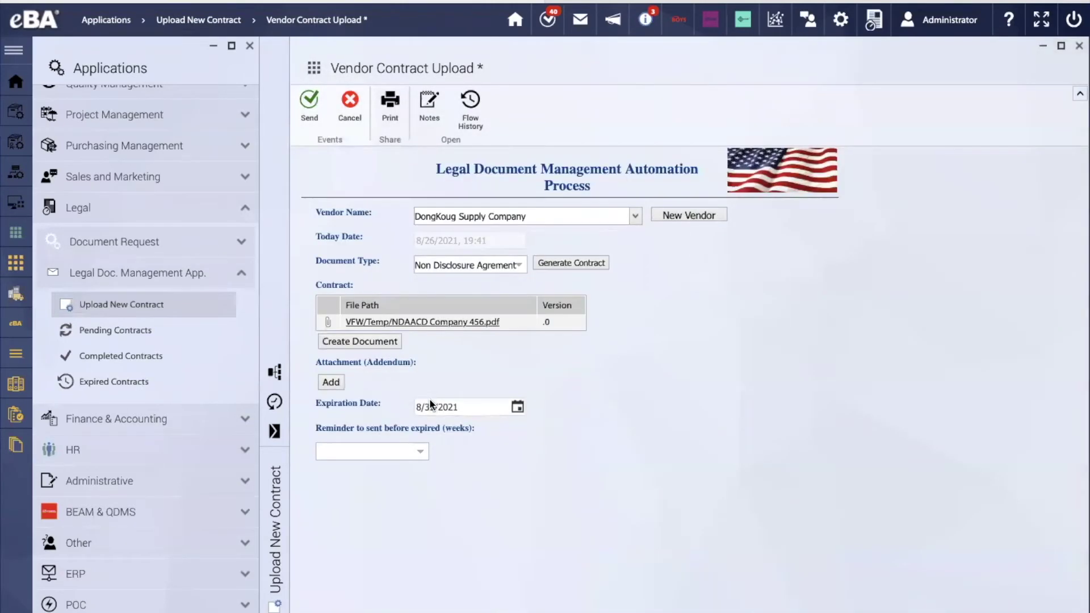
left_click(331, 382)
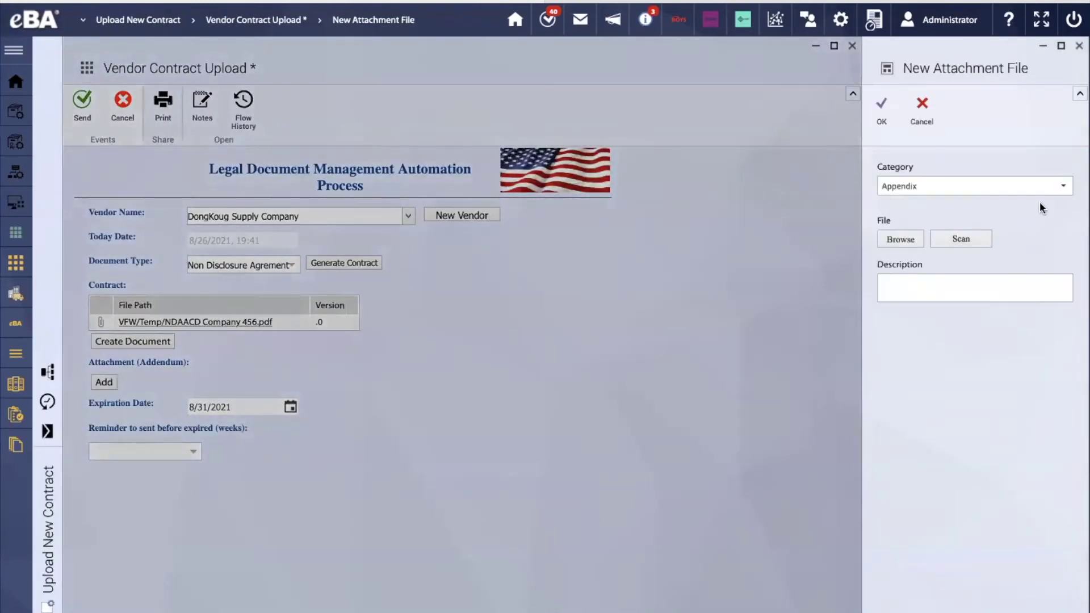
left_click(1062, 188)
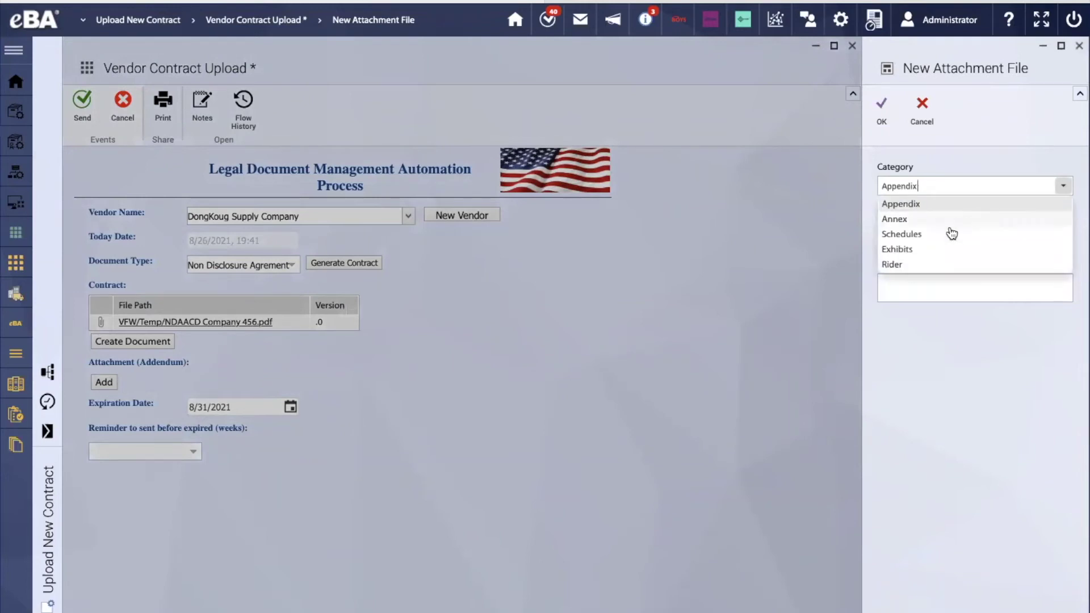
left_click(928, 248)
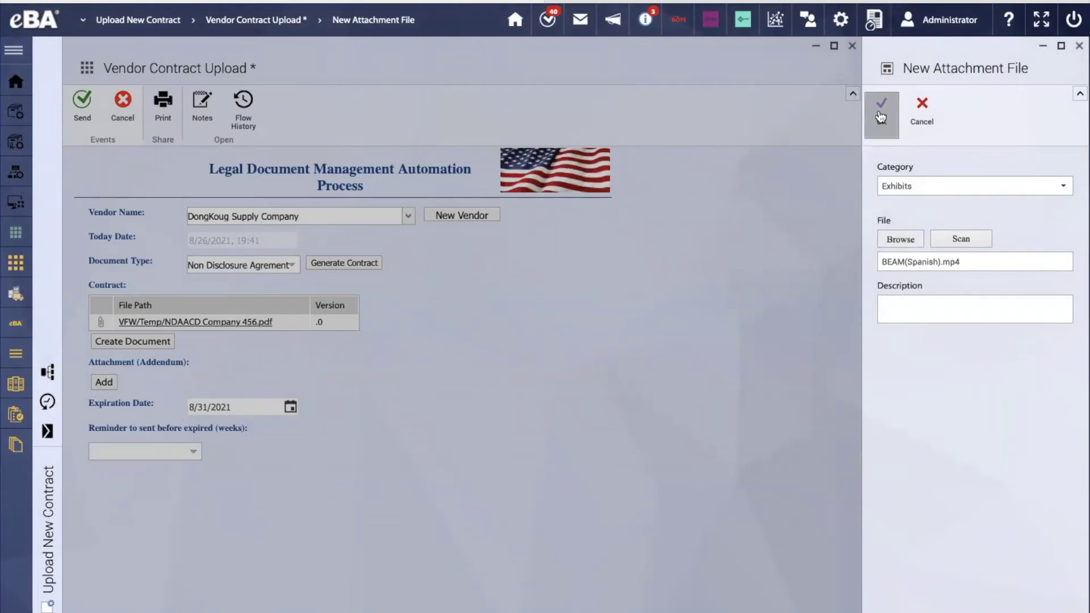
left_click(1078, 48)
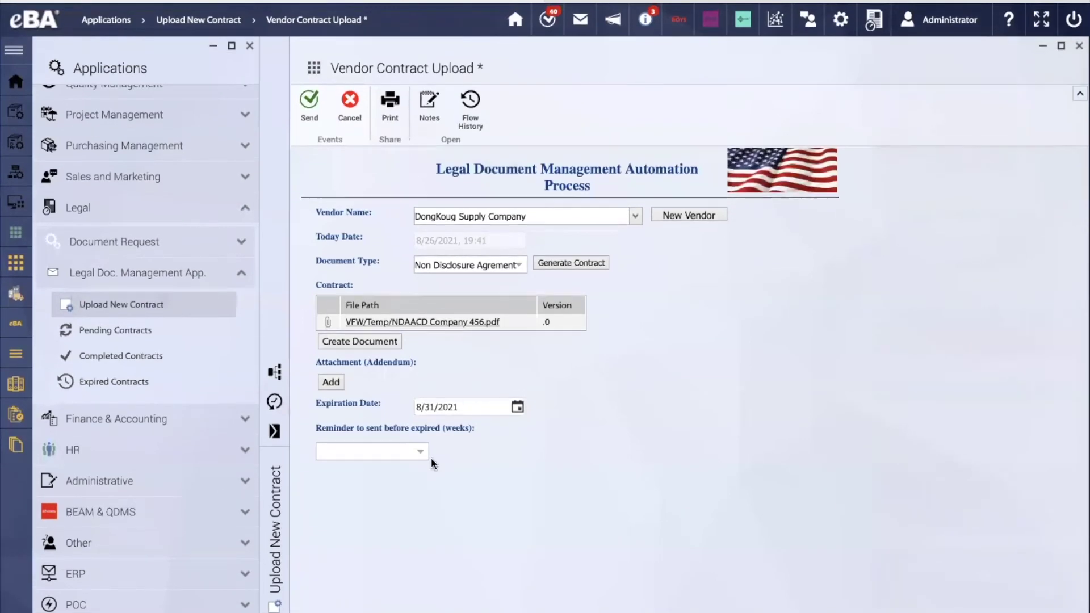
Attach BEAM(Spanish).jpg as an Exhibits addendum and set the expiry reminder to 2 weeks
left_click(332, 382)
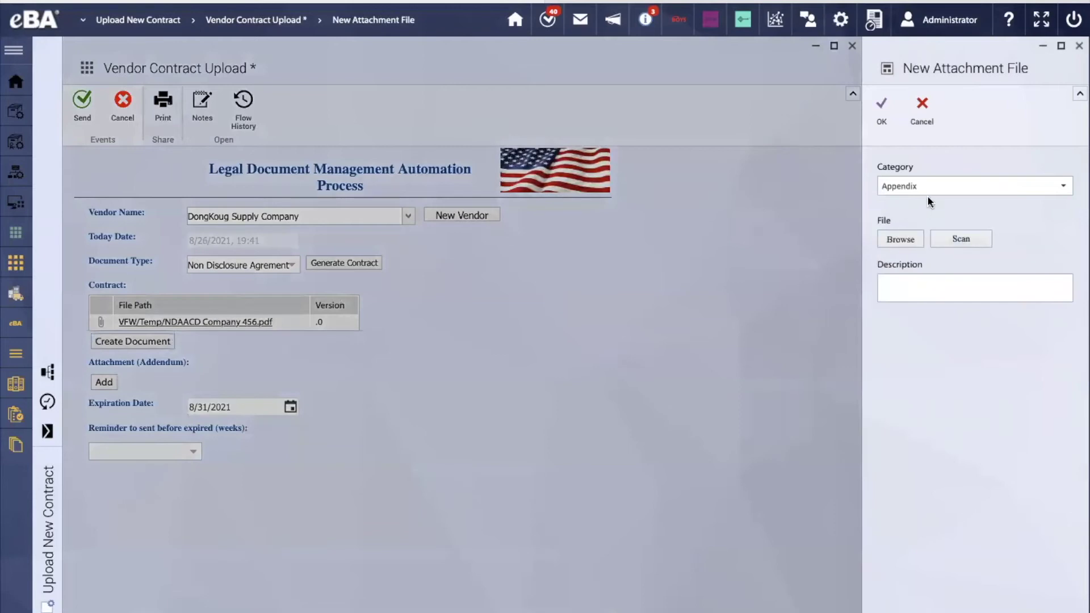
left_click(928, 187)
left_click(911, 252)
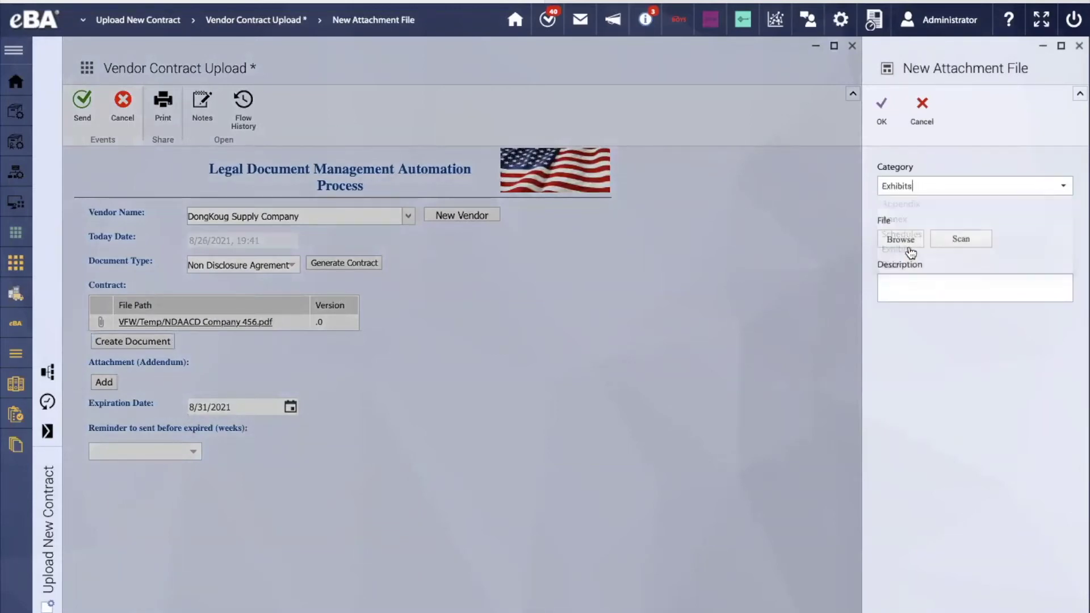
left_click(902, 240)
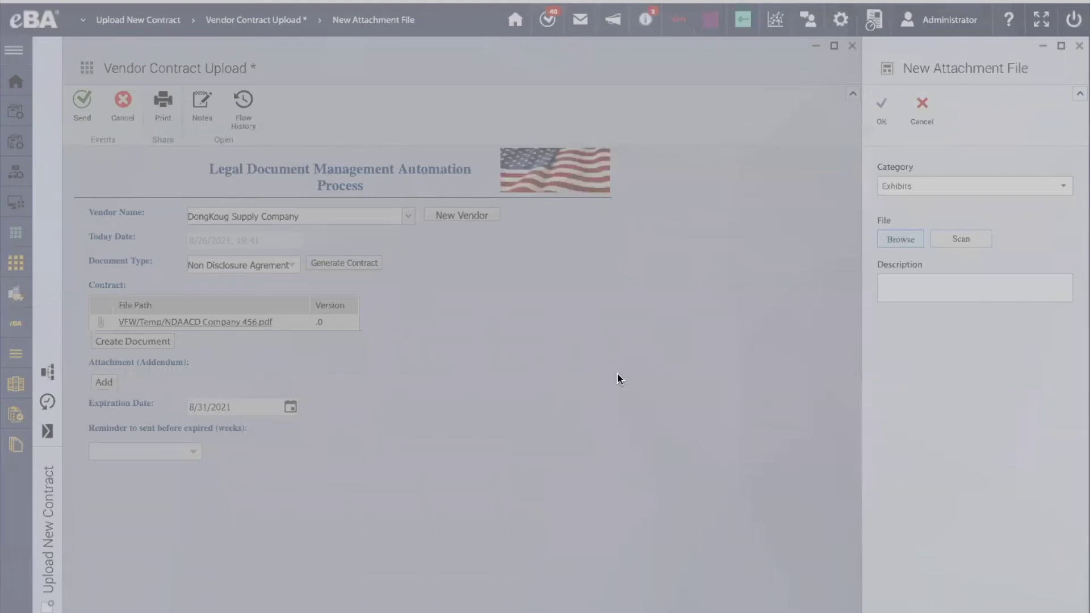
left_click(755, 452)
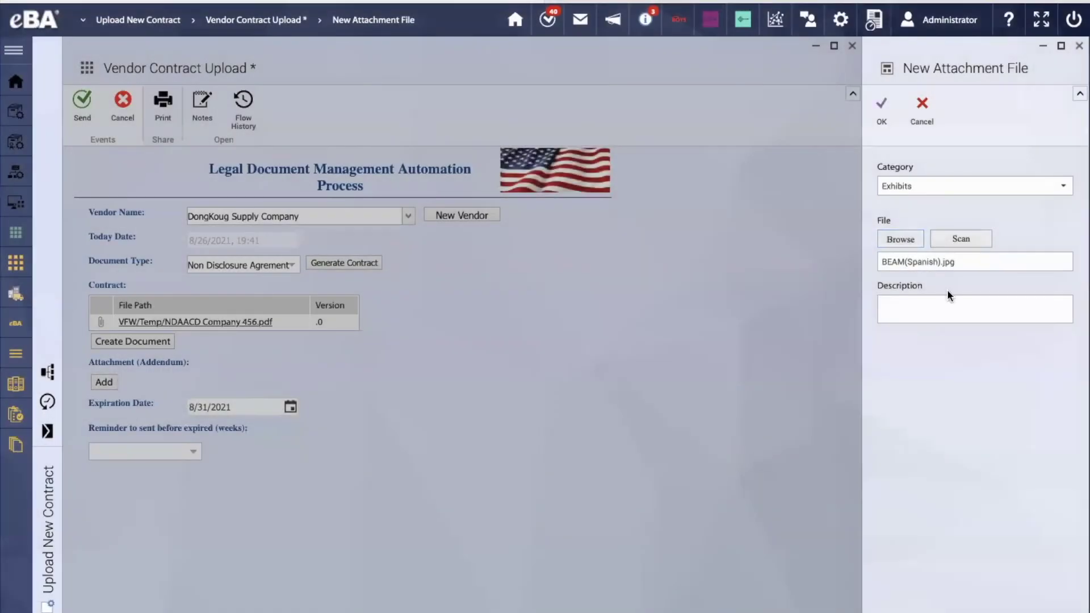
left_click(885, 109)
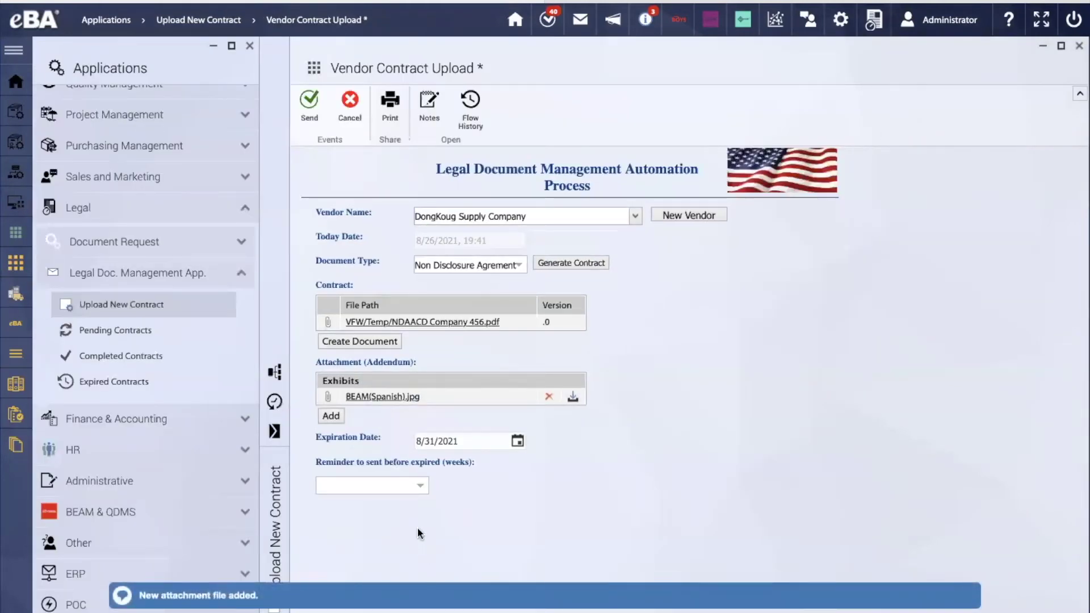
left_click(419, 487)
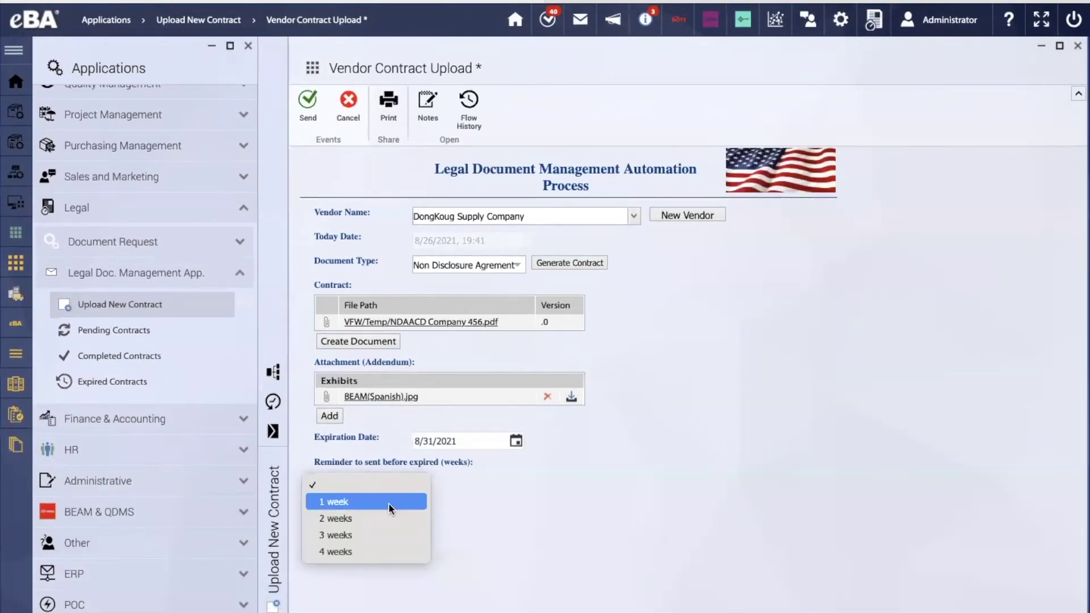
left_click(362, 520)
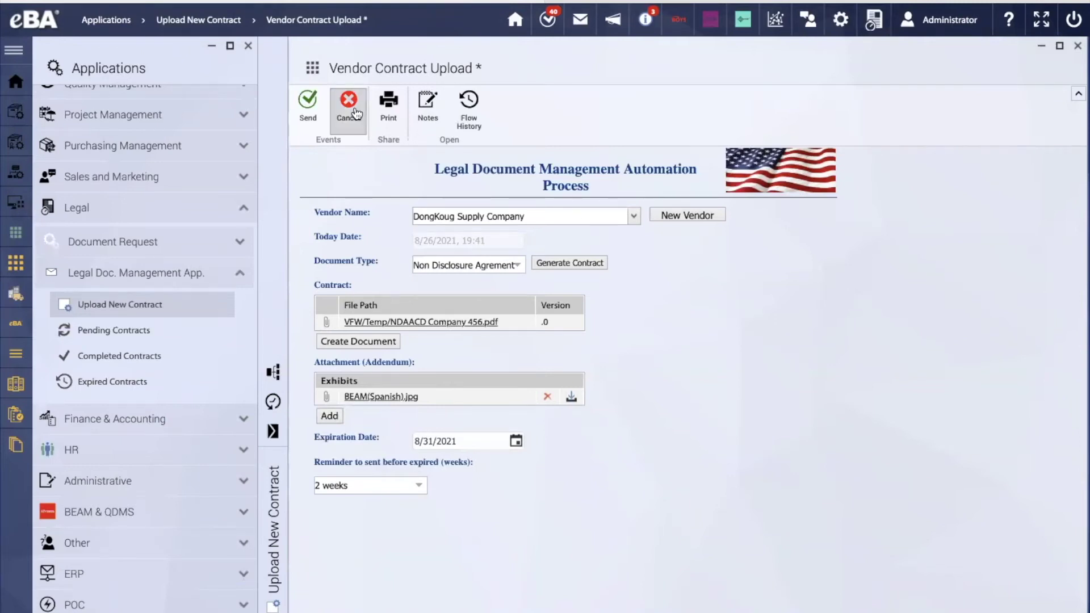
Show the Flow Scheme, maximize it for inspection, then restore it beside the form
left_click(274, 373)
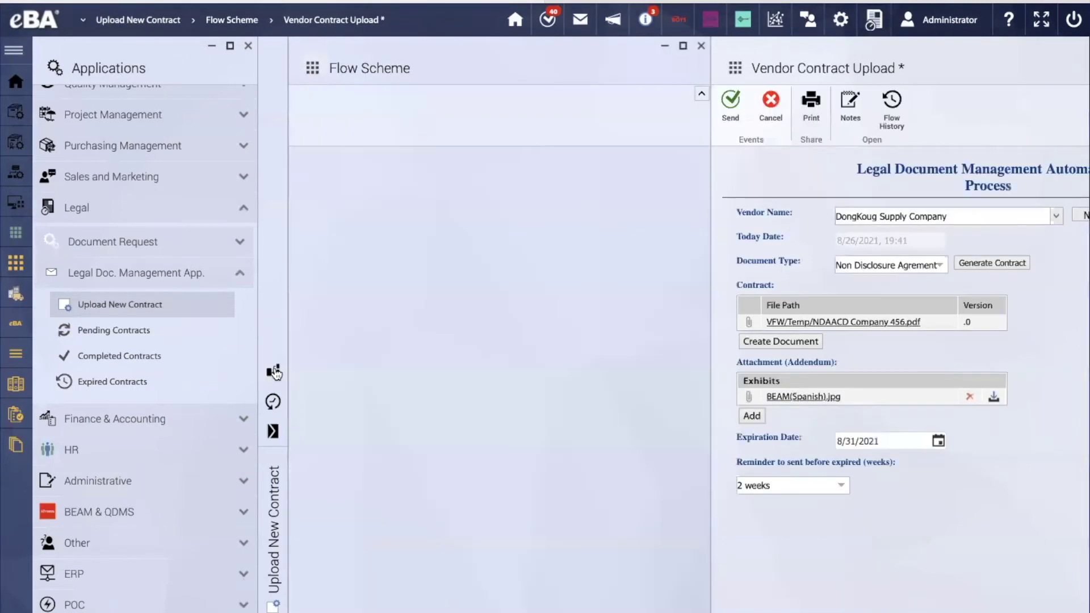
left_click(684, 50)
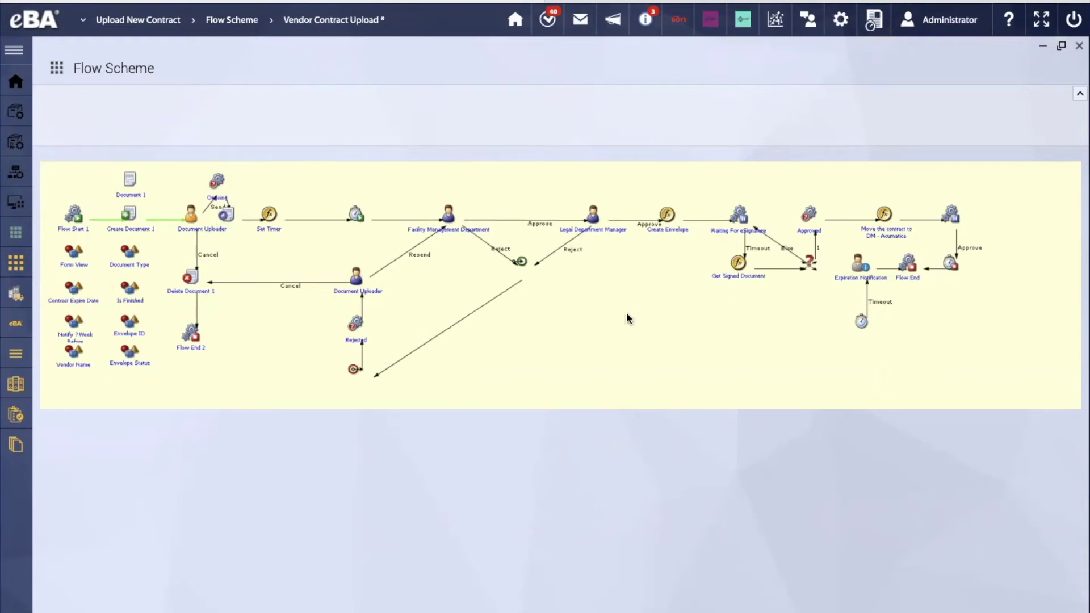
left_click(1062, 46)
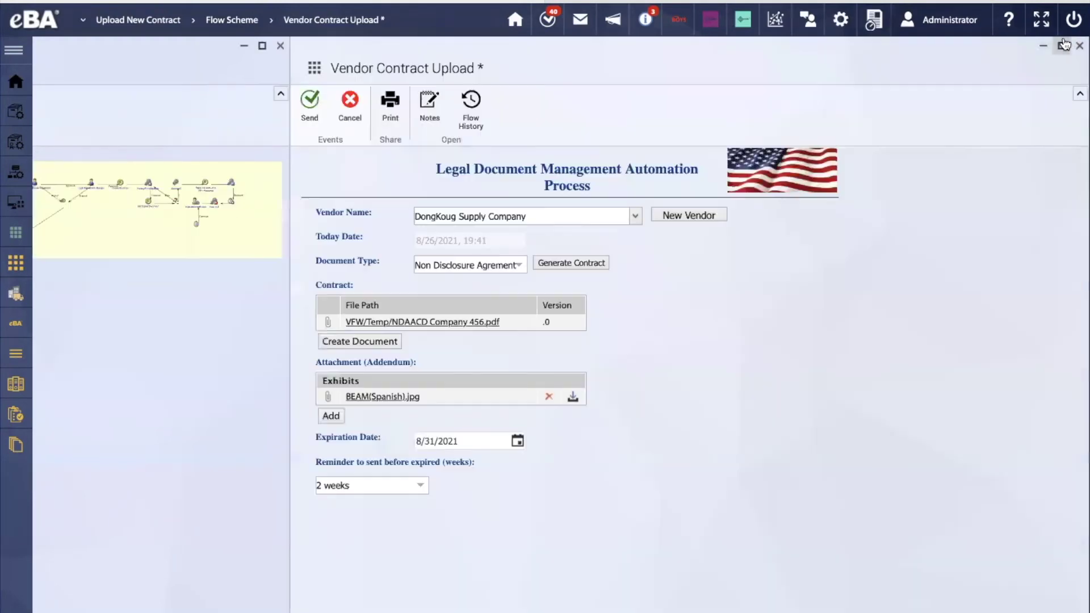
Send the contract into the approval workflow and switch to the Facility Management approver's account
left_click(306, 118)
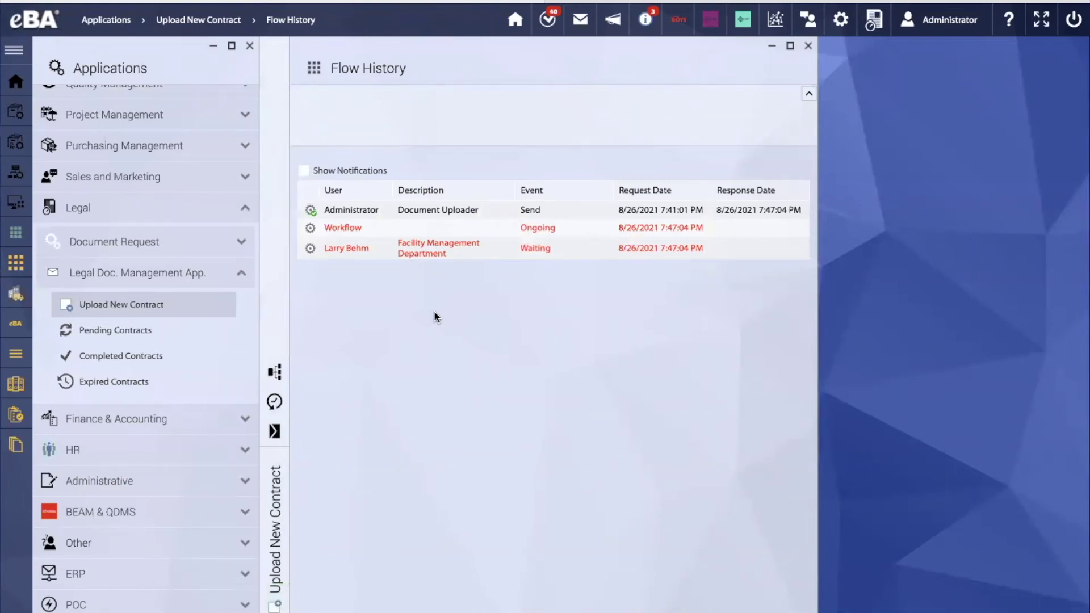
left_click(962, 25)
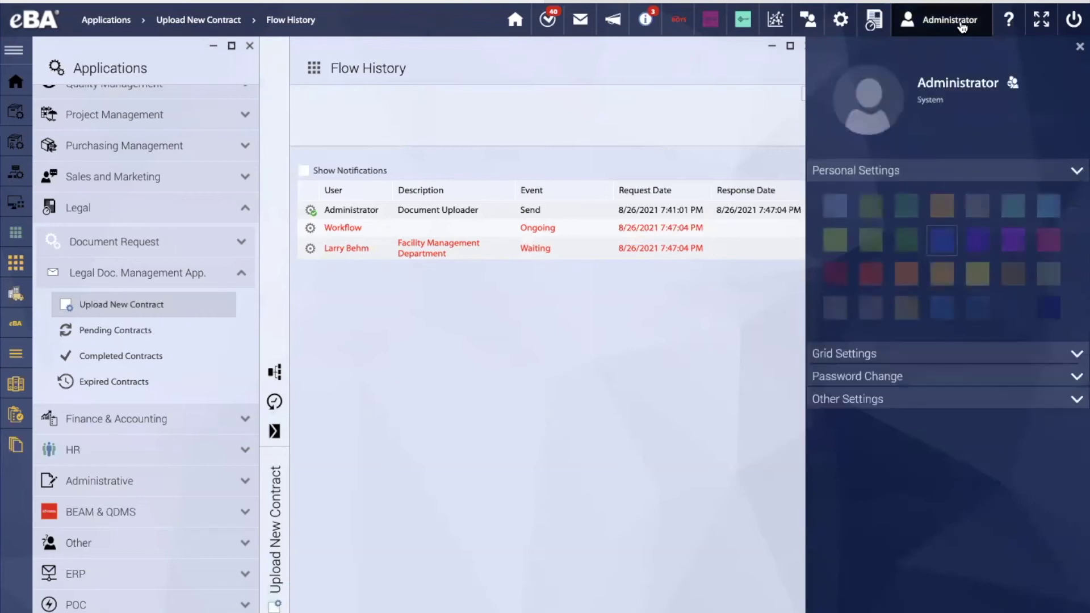
left_click(1013, 84)
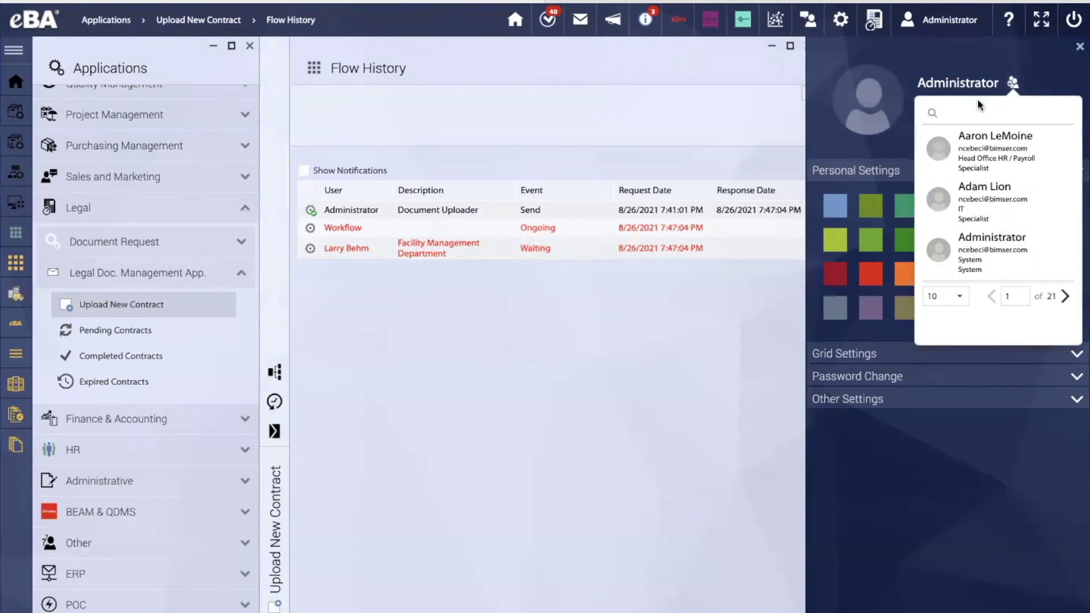
left_click(964, 108)
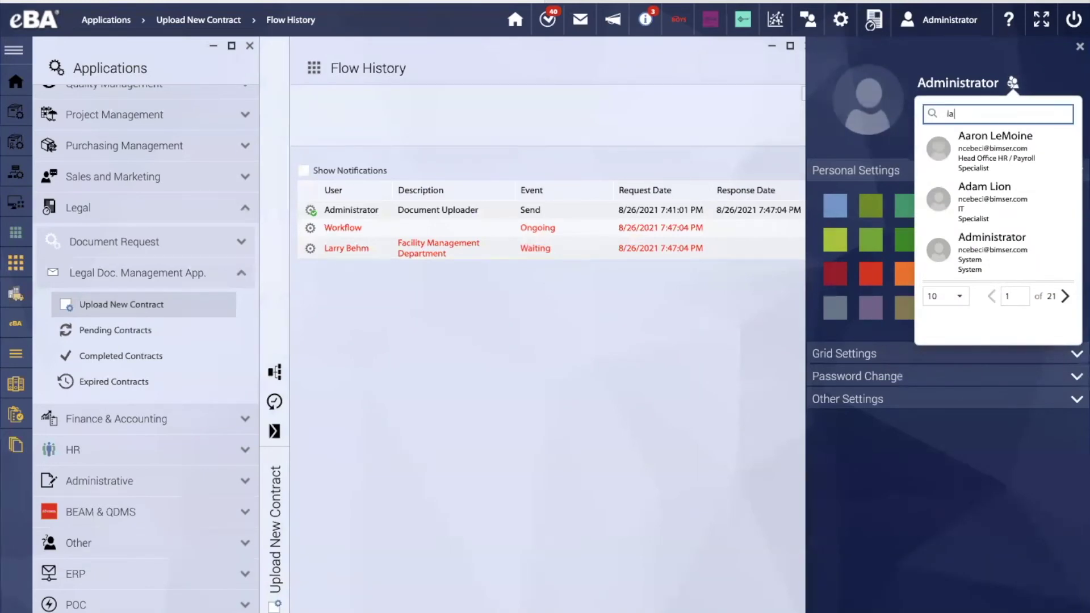
key("Return")
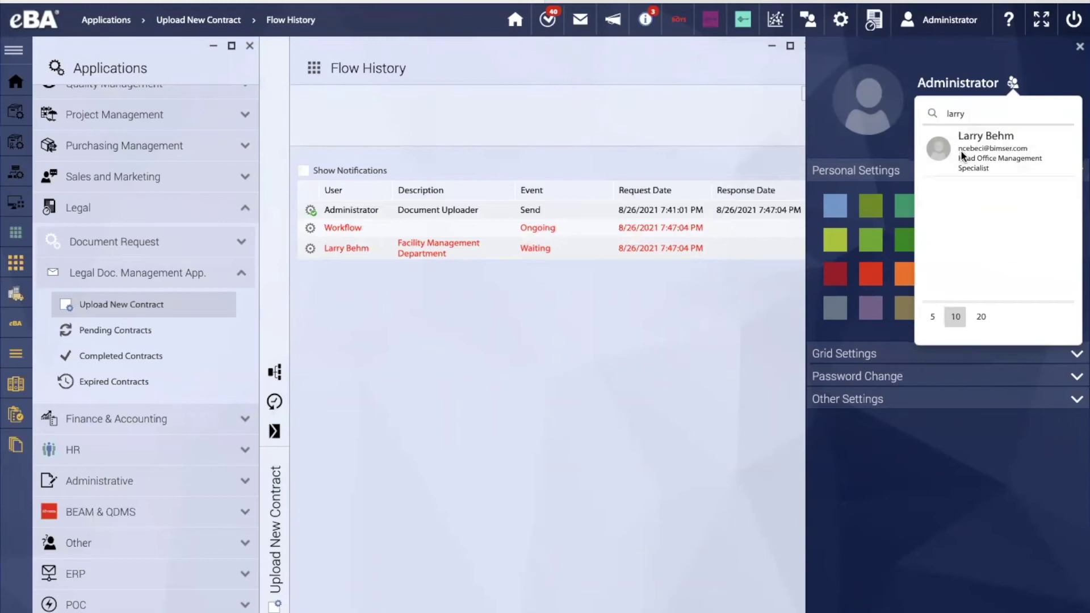
left_click(960, 150)
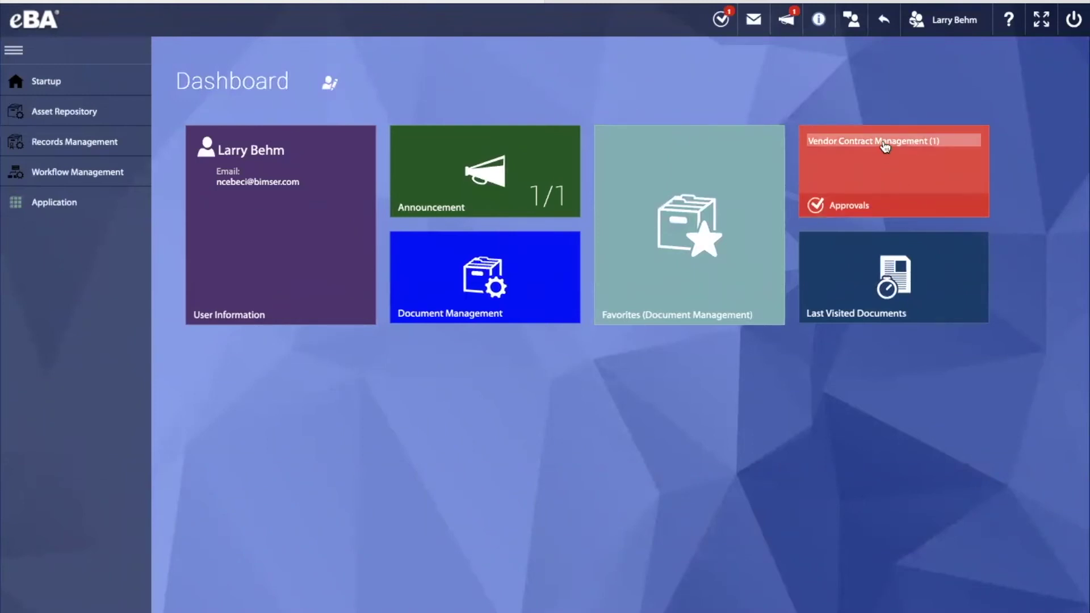
Open the pending Vendor Contract Management item, select record 20144 for DongKoug Supply Company, and approve it
left_click(886, 147)
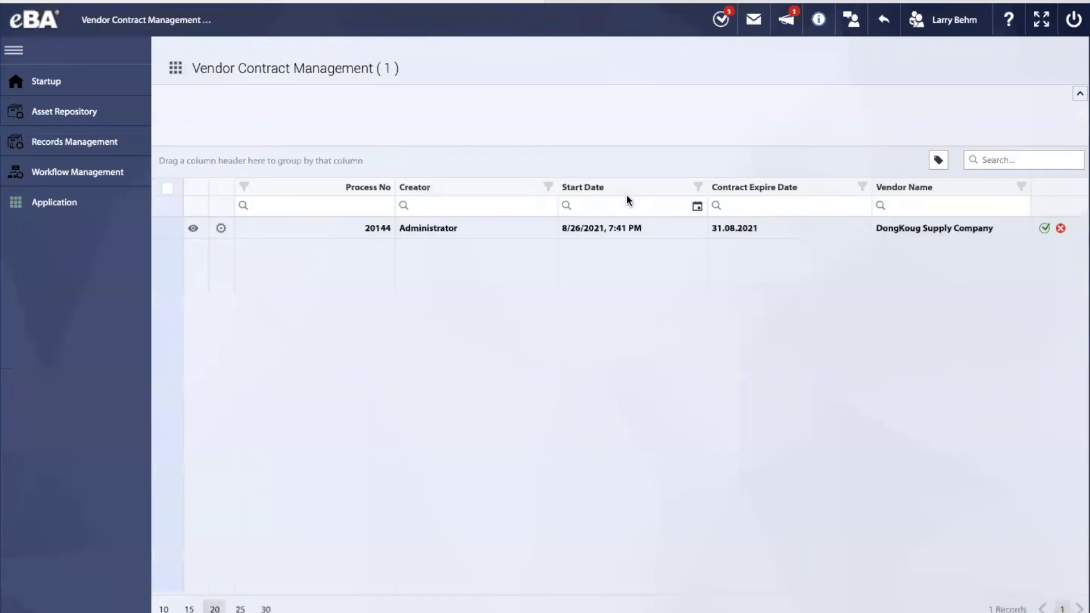
left_click(468, 226)
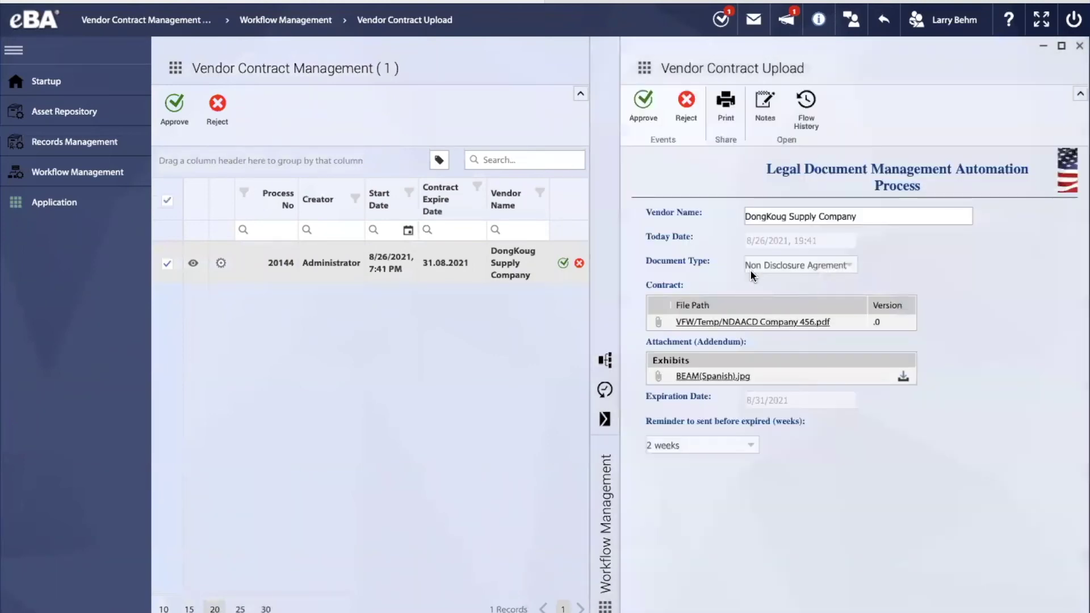
left_click(638, 109)
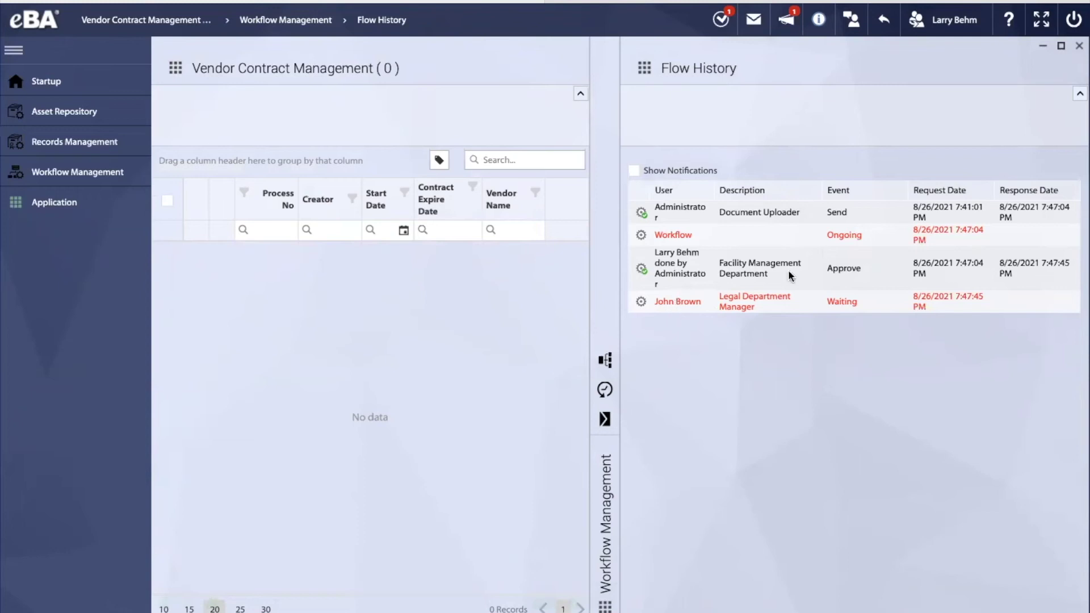
left_click(943, 20)
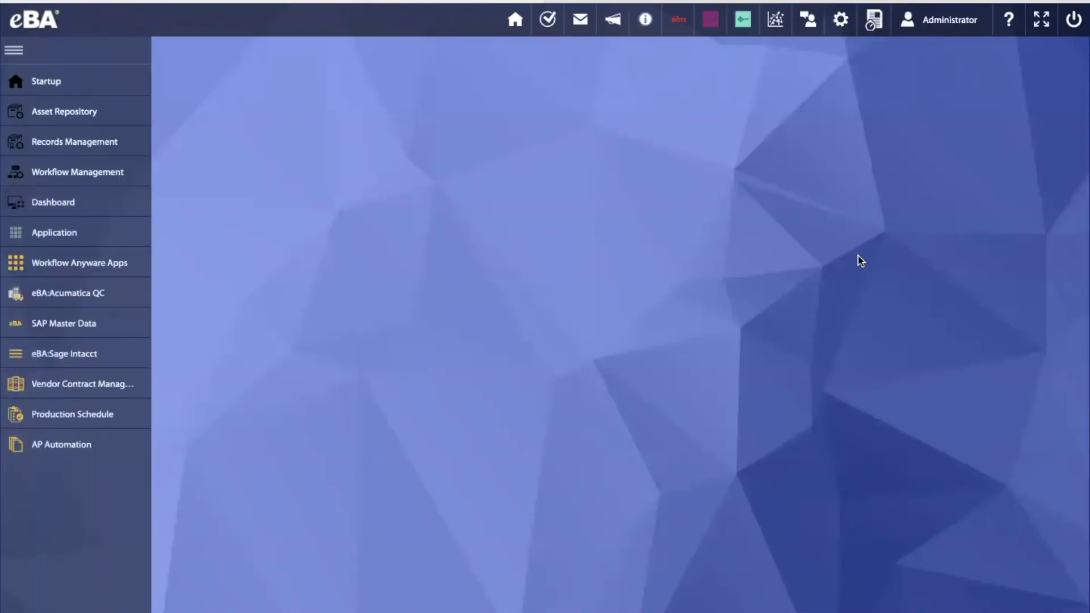
left_click(931, 22)
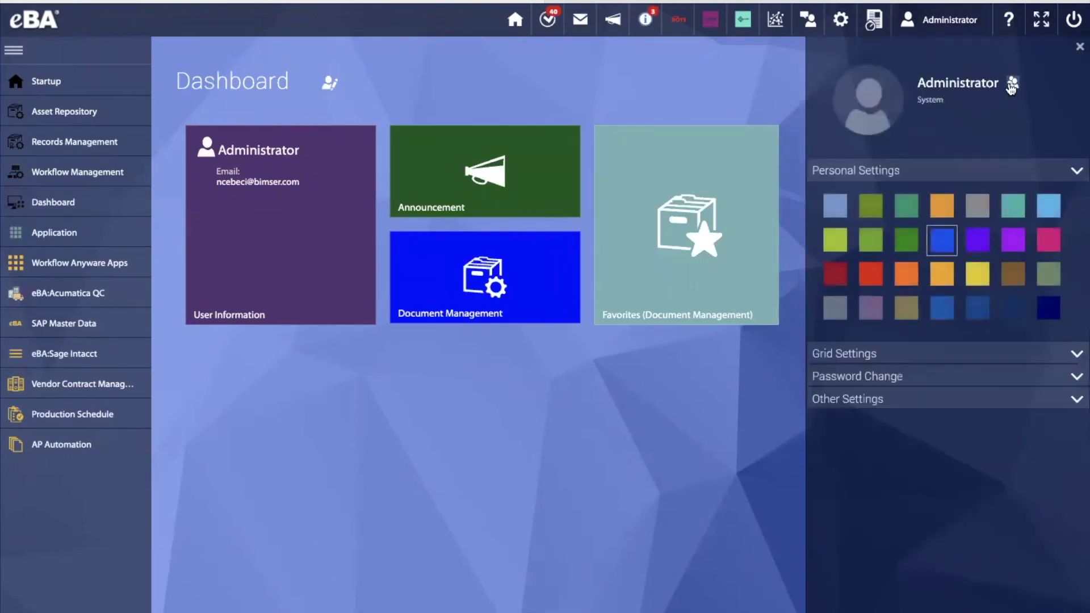
left_click(1012, 85)
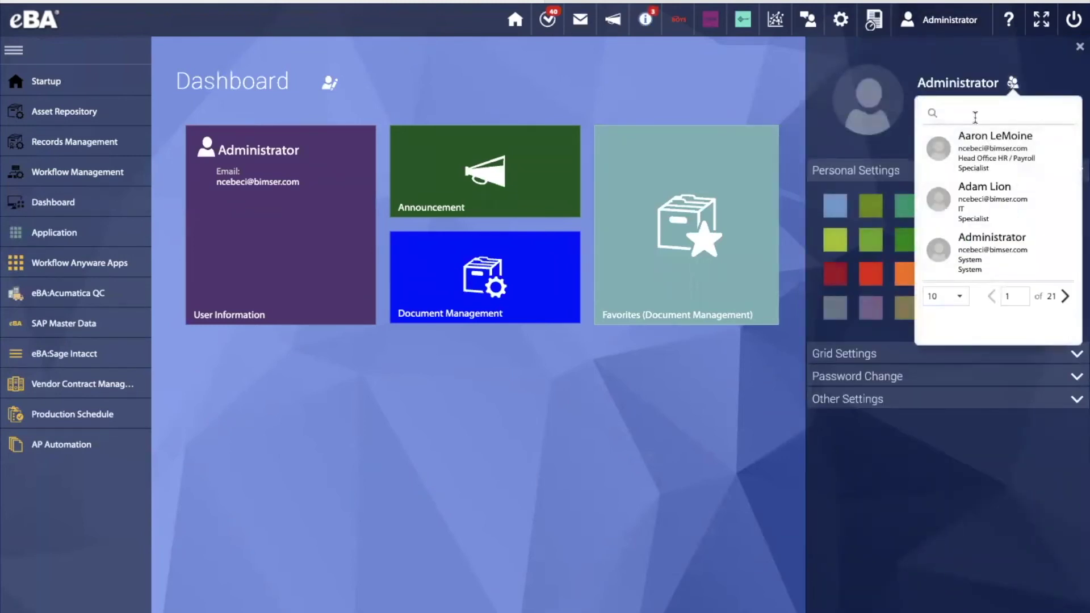
left_click(974, 115)
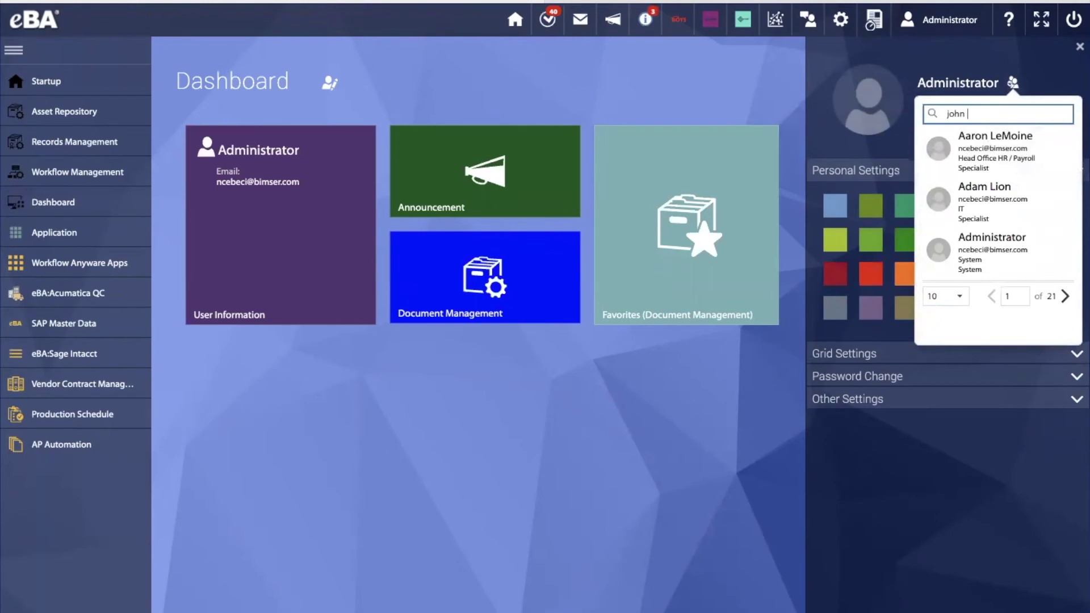
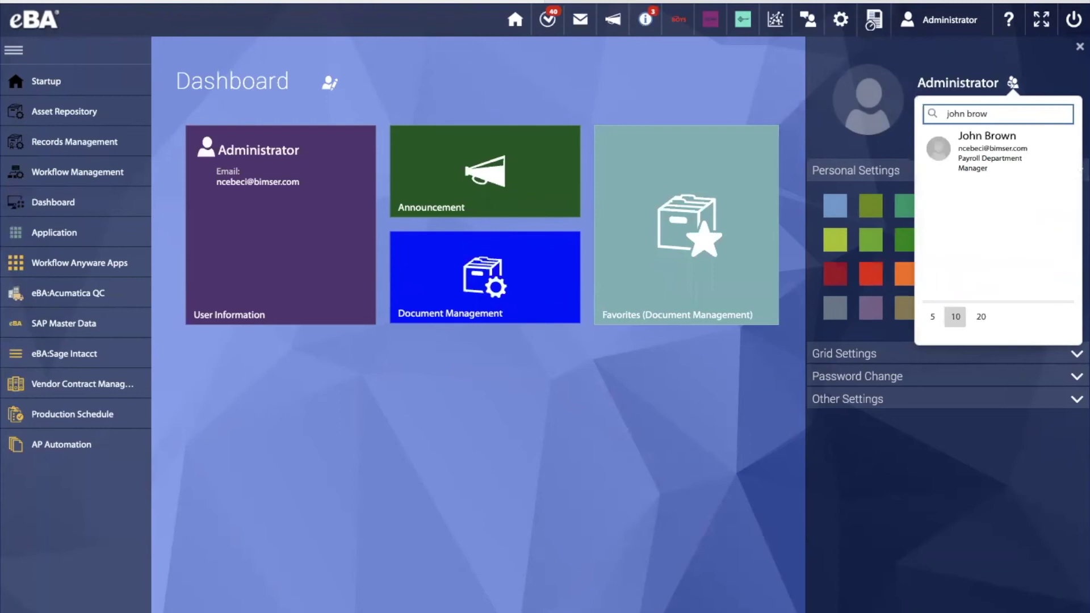
left_click(955, 168)
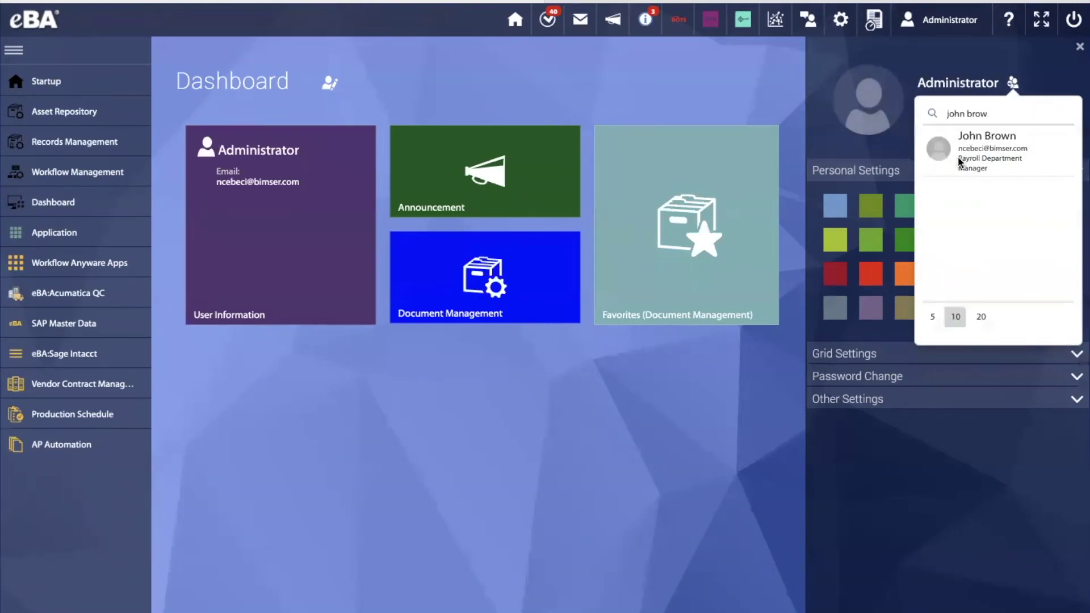
left_click(960, 162)
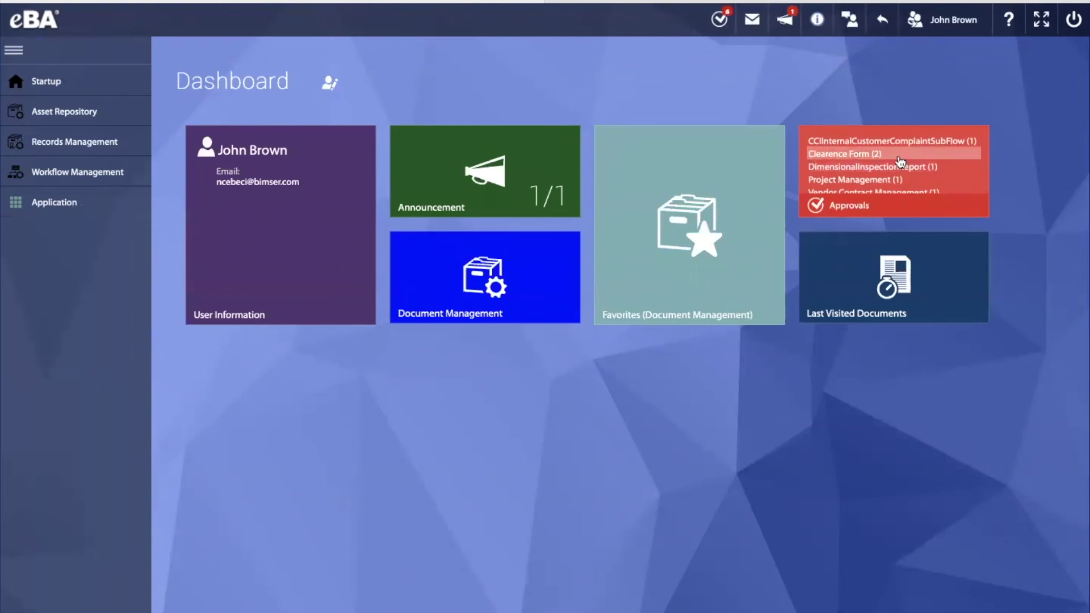
scroll(881, 165, "down", 2)
Open the DongKoug Supply Company contract, enter the signer's e-mail and full name, and approve it
left_click(876, 180)
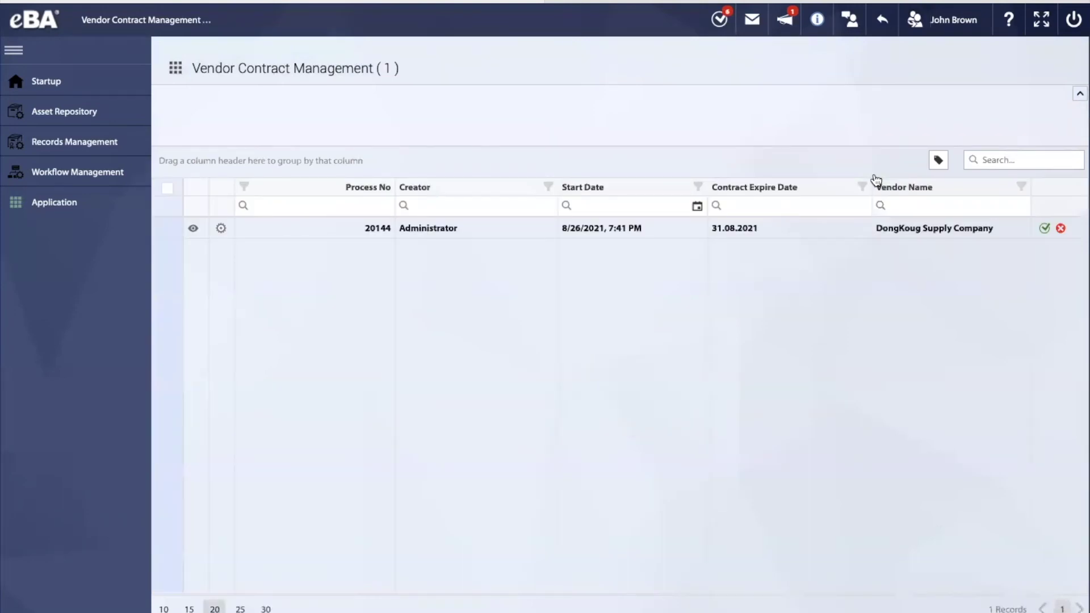
left_click(462, 224)
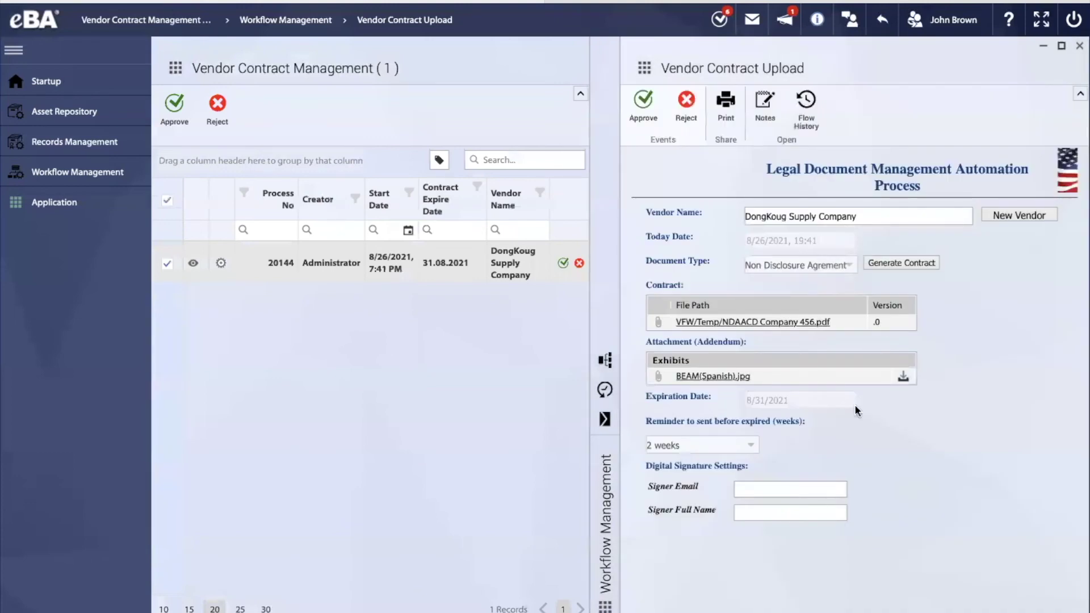
left_click(765, 487)
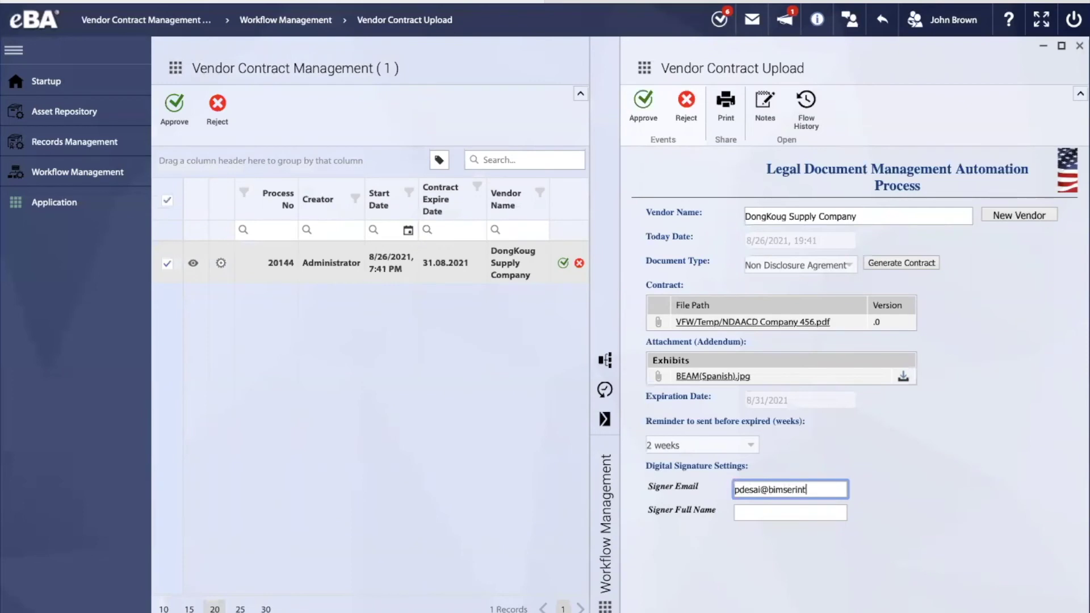
left_click(777, 514)
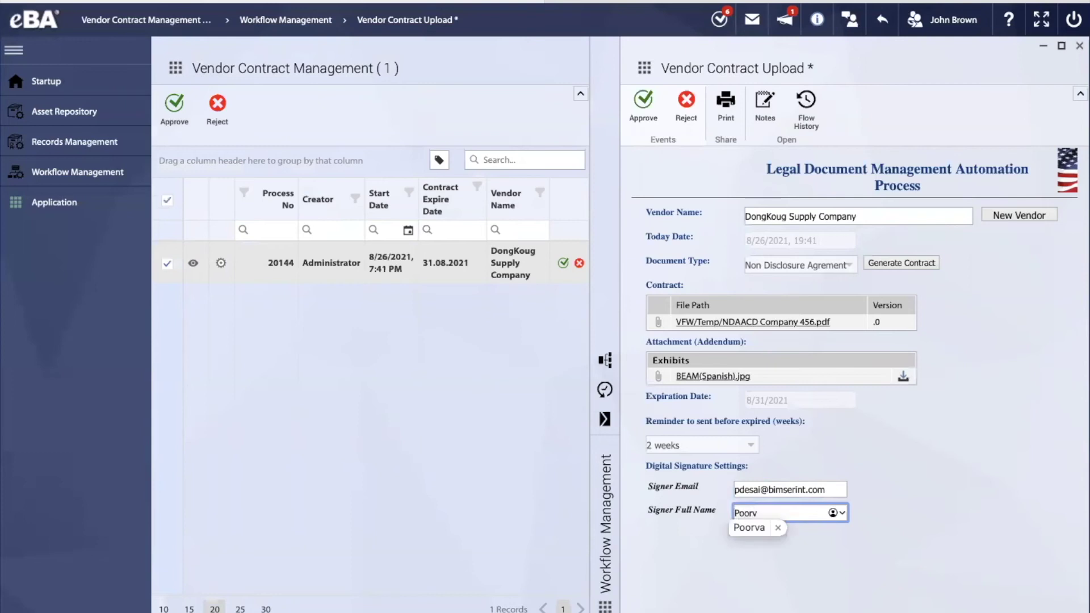
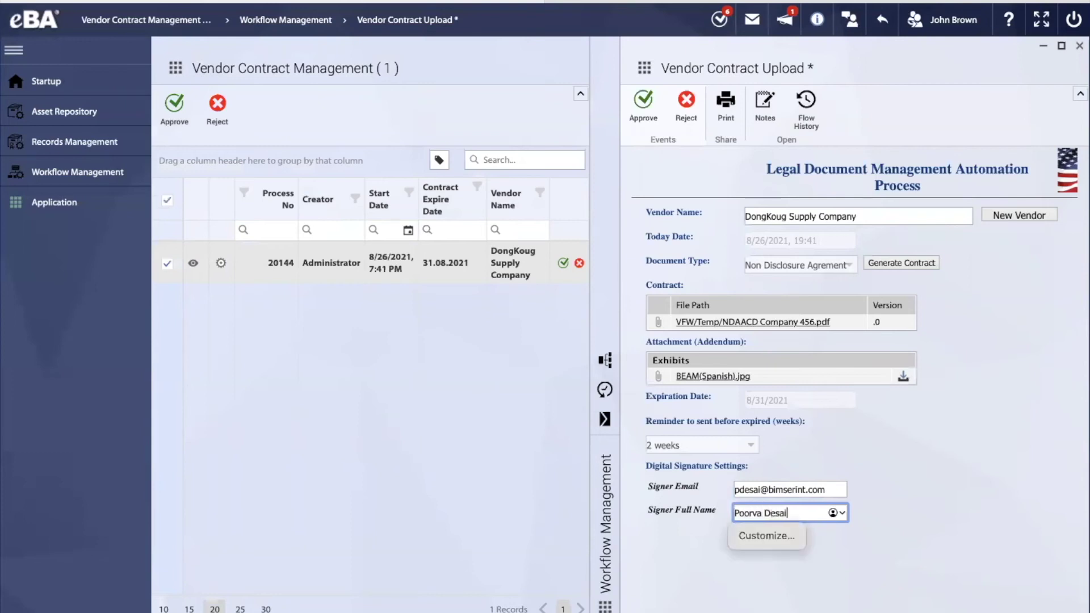
key("Escape")
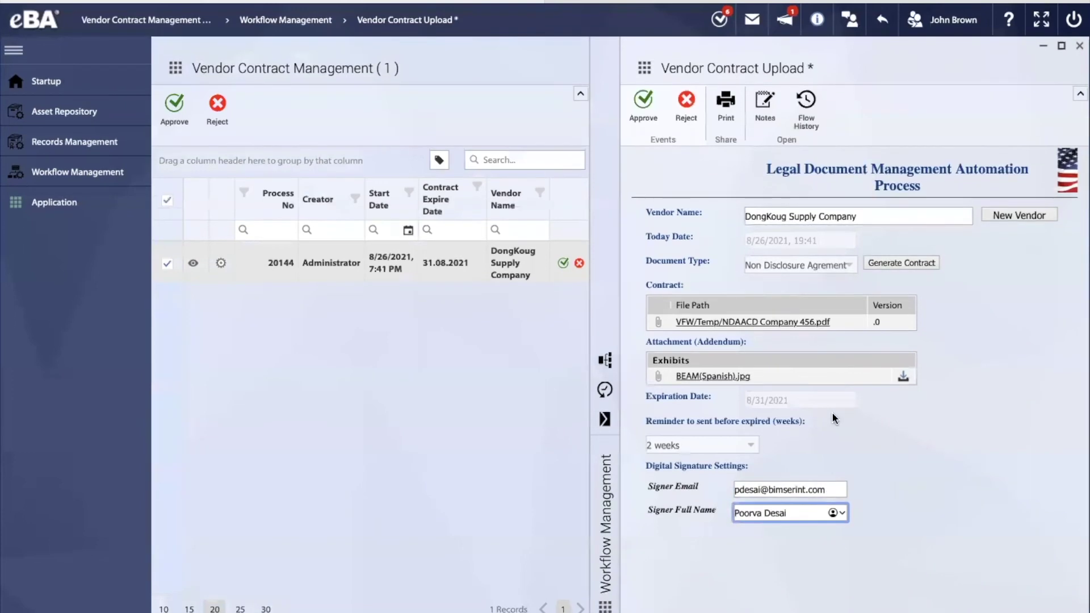
left_click(645, 116)
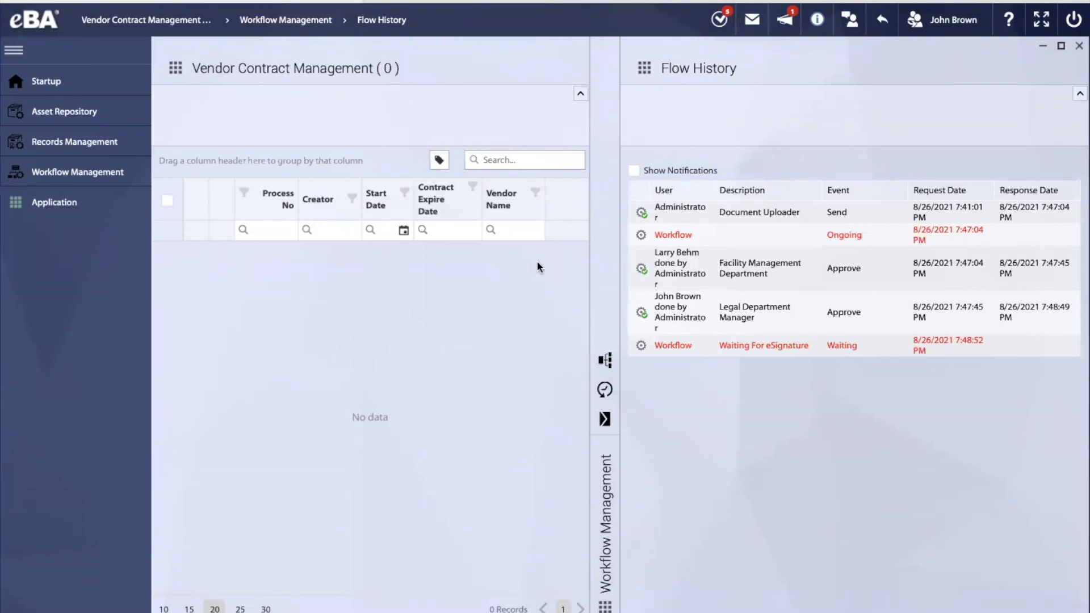
In Outlook, open the Bimser via DocuSign signing request e-mail and scroll to its REVIEW DOCUMENT link
left_click(518, 2)
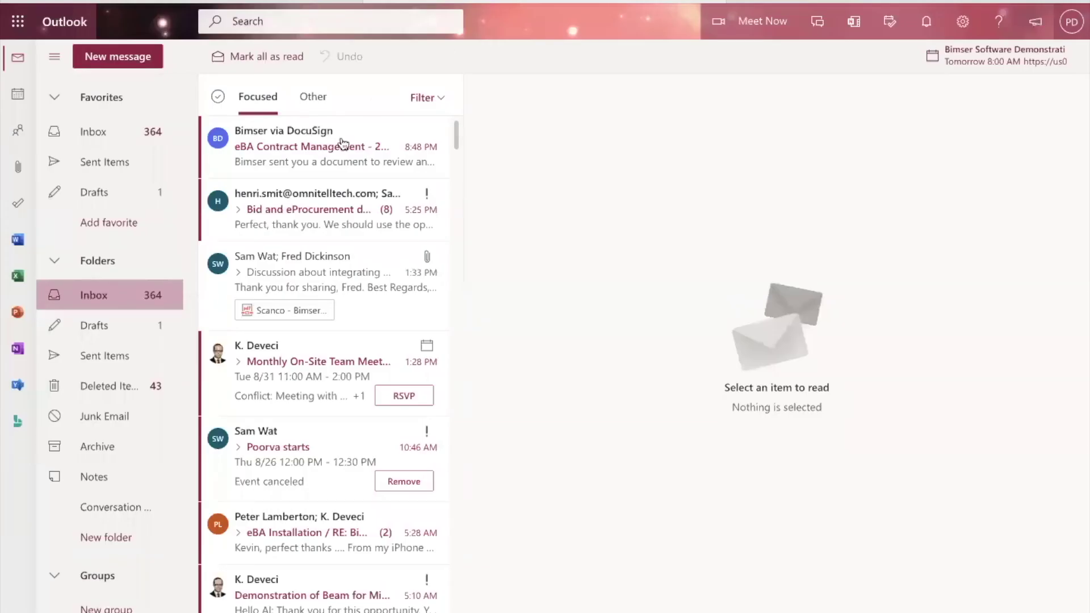
left_click(326, 152)
scroll(693, 472, "down", 3)
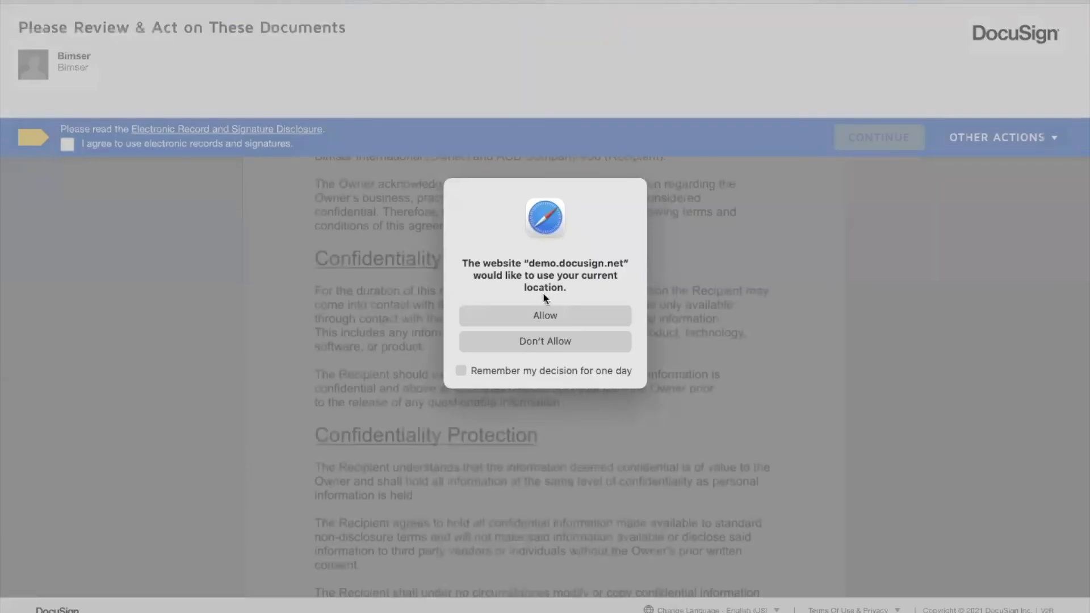
Allow location access, accept the electronic records and signatures consent, and continue to the NDA
left_click(521, 317)
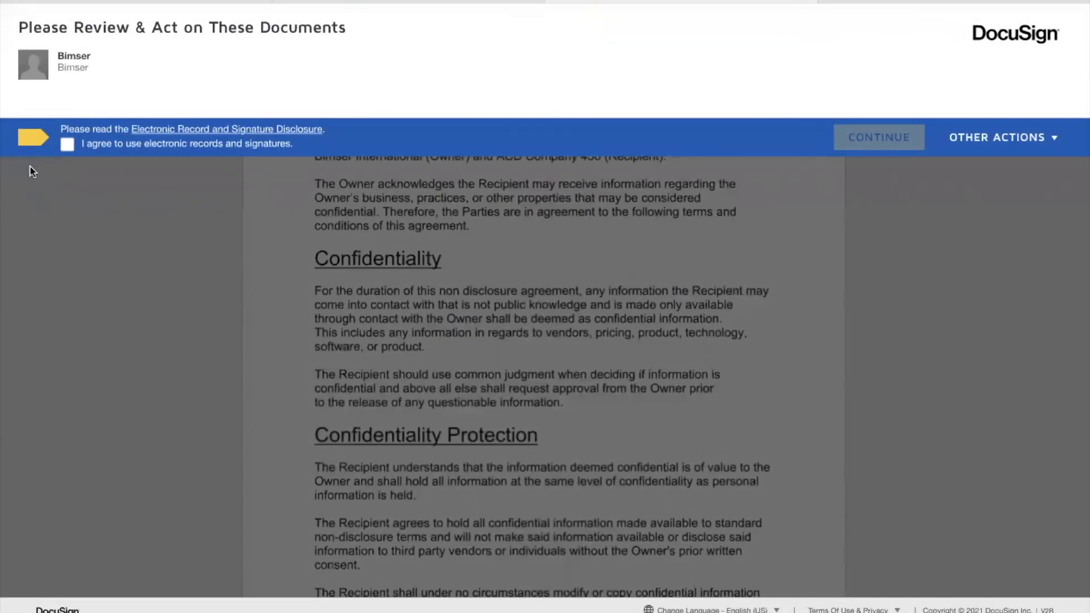
left_click(67, 144)
left_click(837, 140)
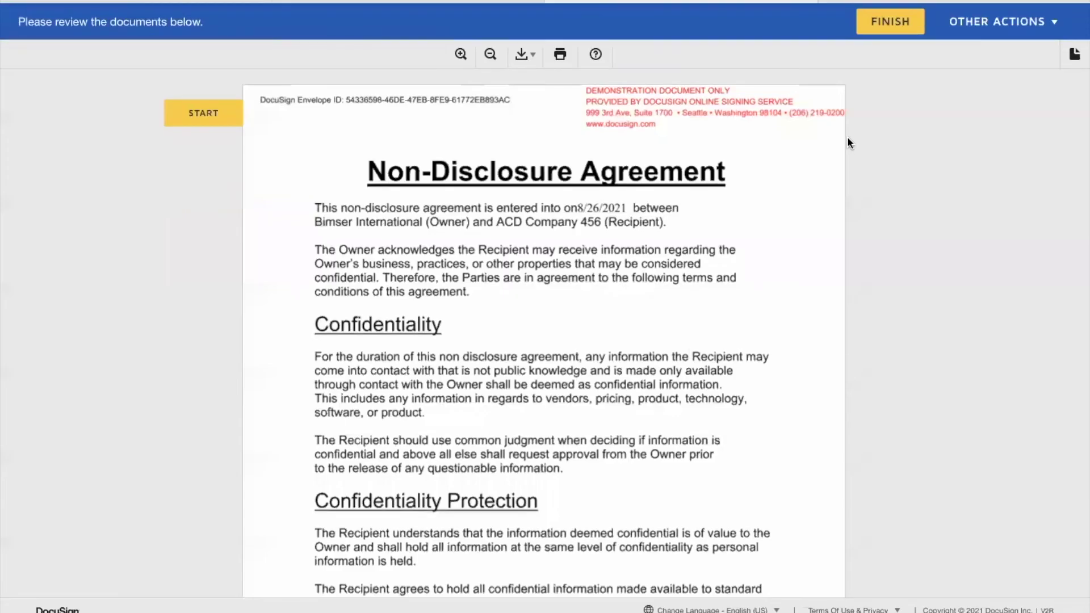
scroll(670, 356, "down", 1)
scroll(645, 331, "up", 1)
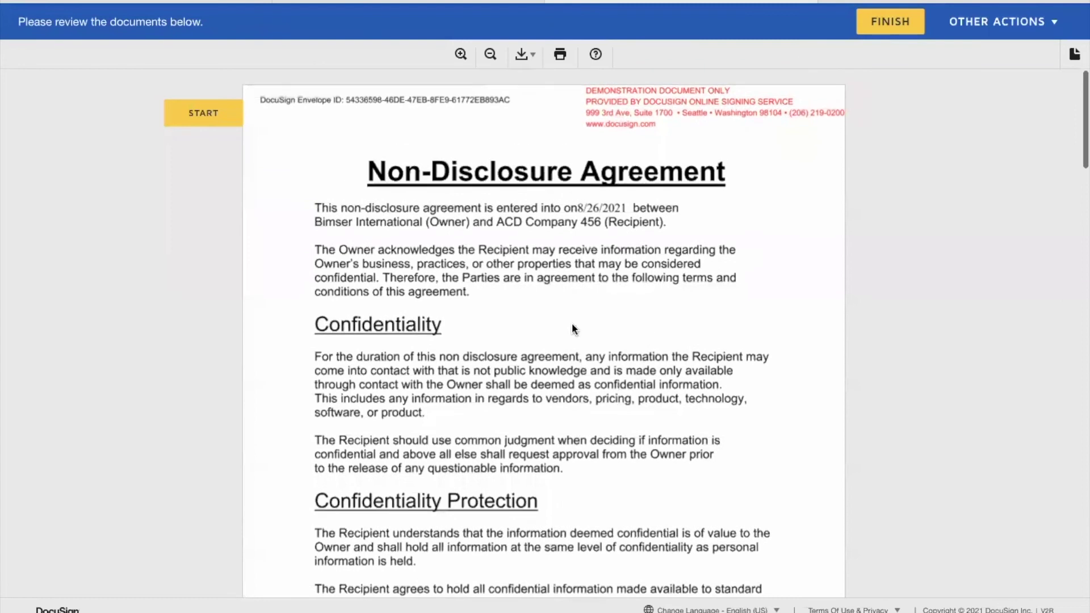
scroll(762, 441, "down", 12)
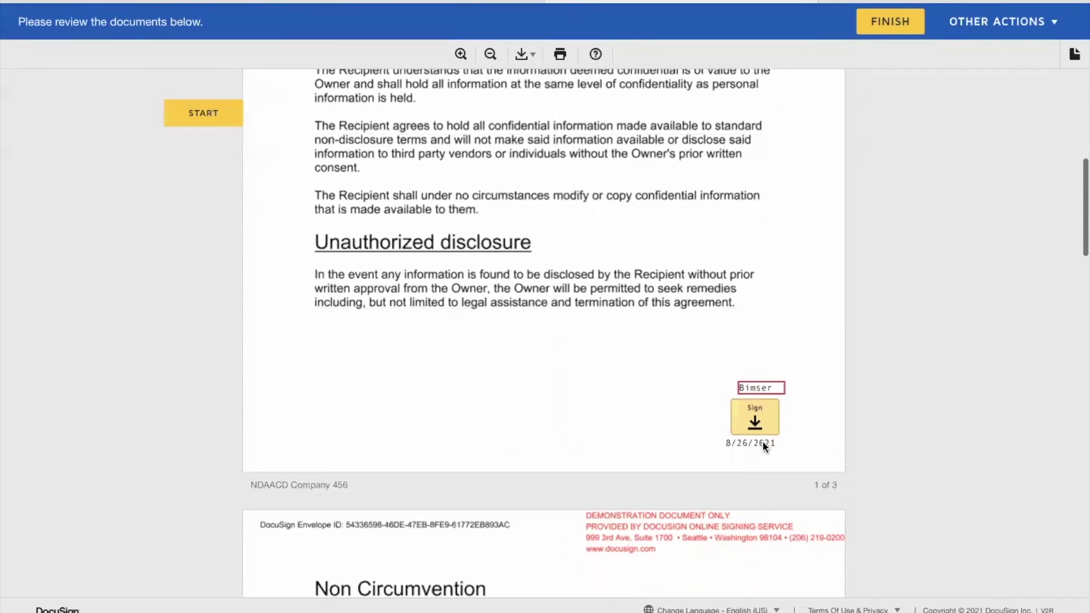
Adopt the signature and sign the spots on pages 1–3, then finish and decline saving a copy
left_click(755, 404)
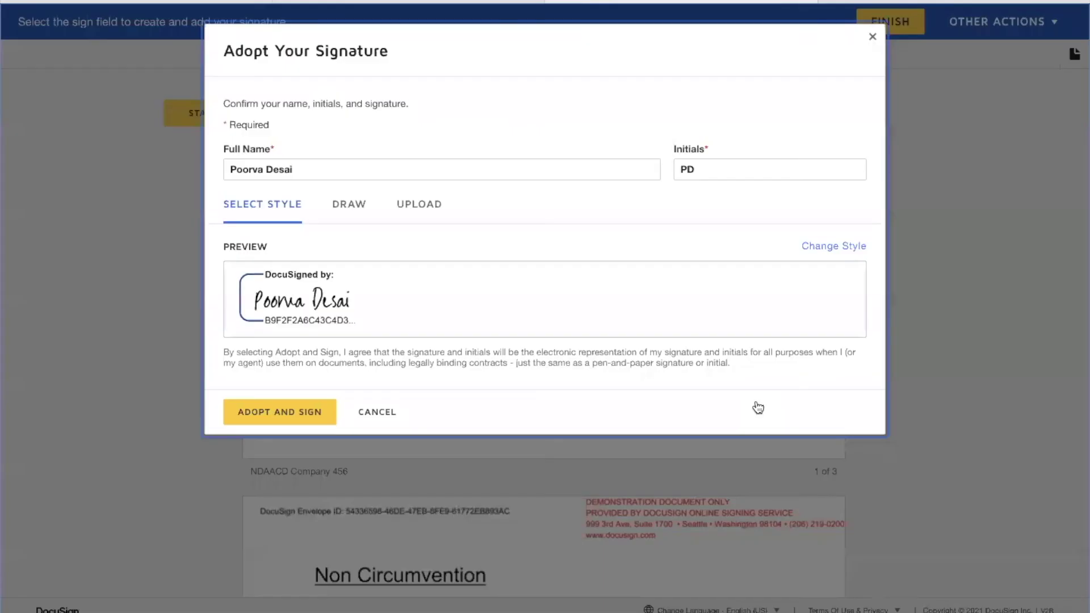
left_click(271, 412)
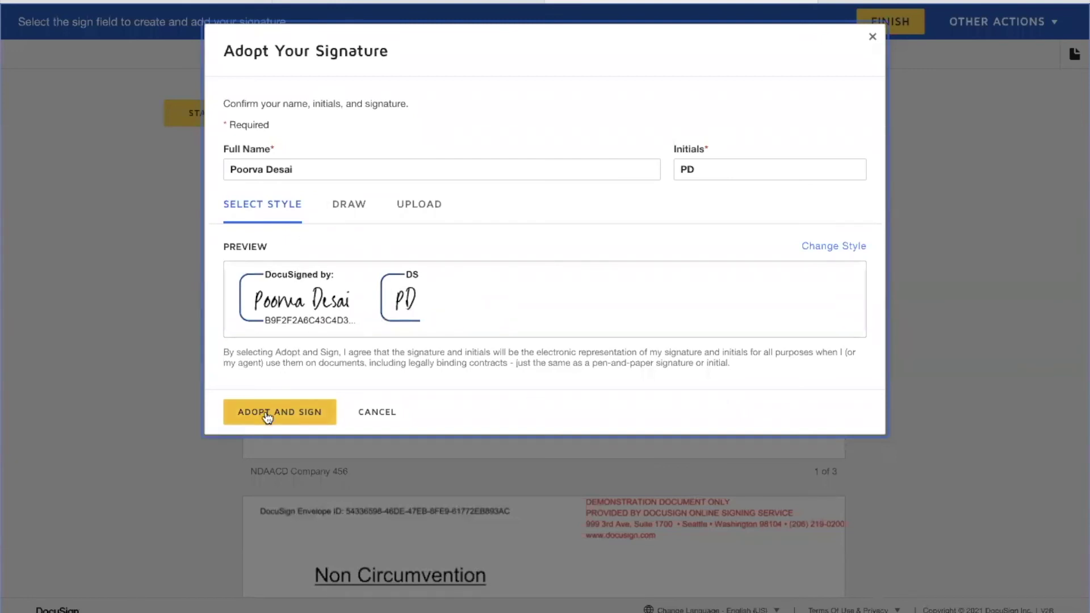
left_click(755, 368)
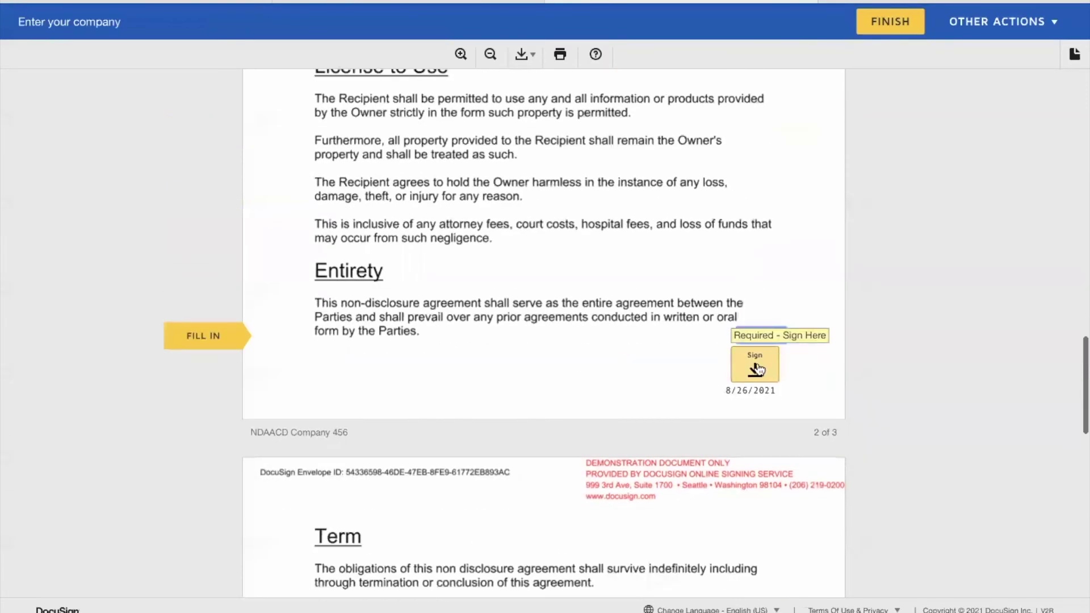
left_click(756, 396)
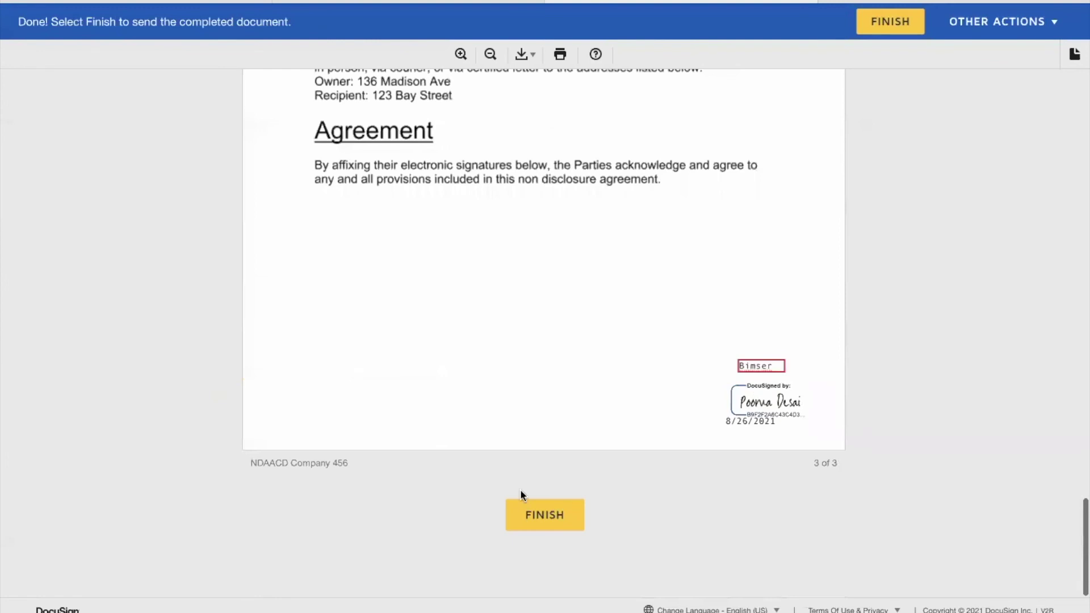
left_click(538, 521)
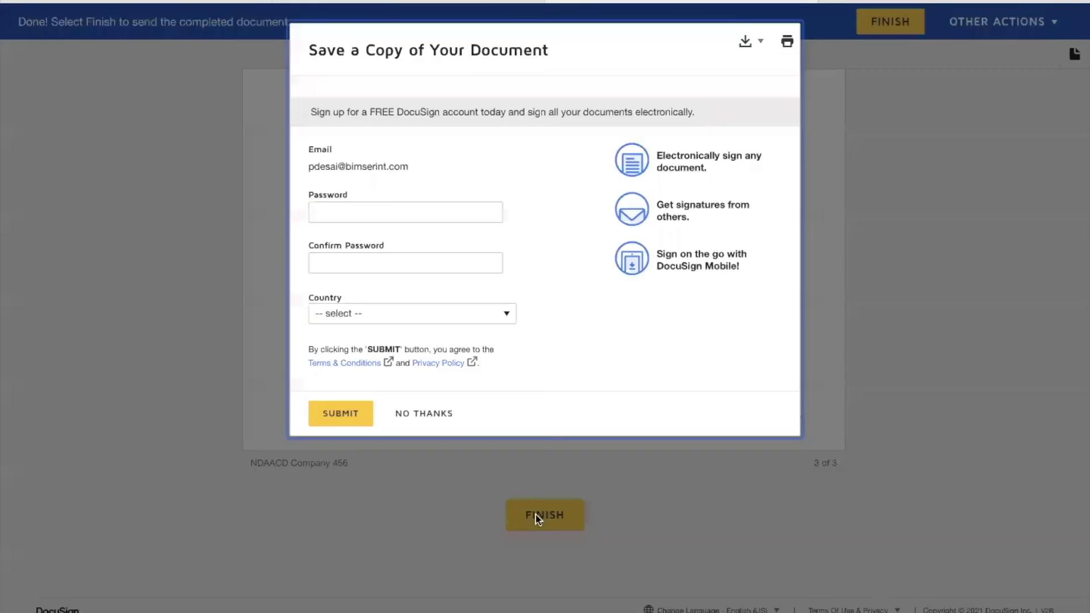
left_click(412, 414)
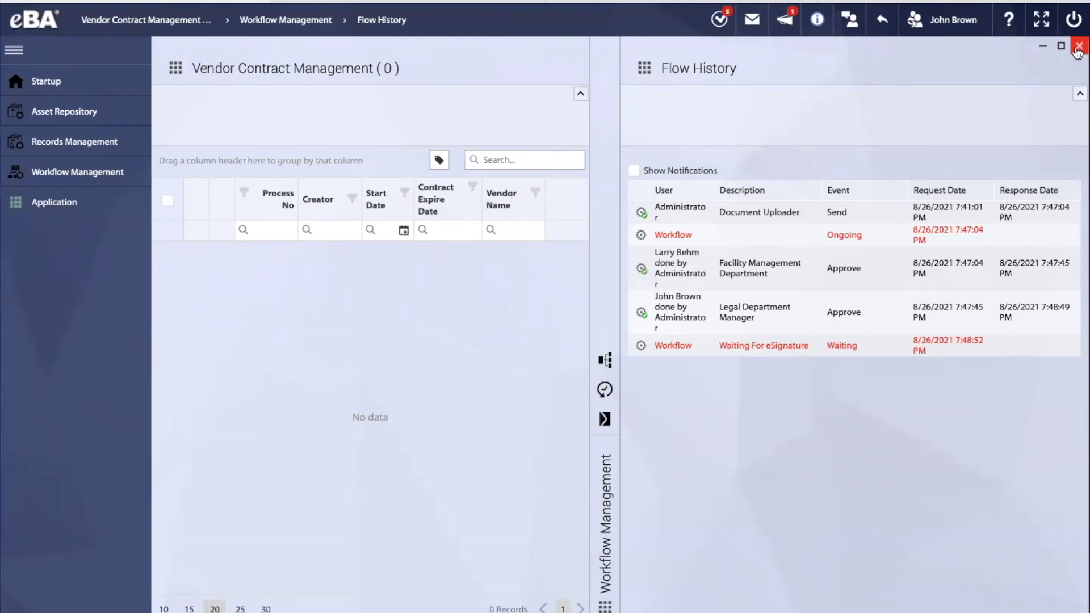
Close Flow History and switch from the current user's session to the Administrator account
left_click(1078, 47)
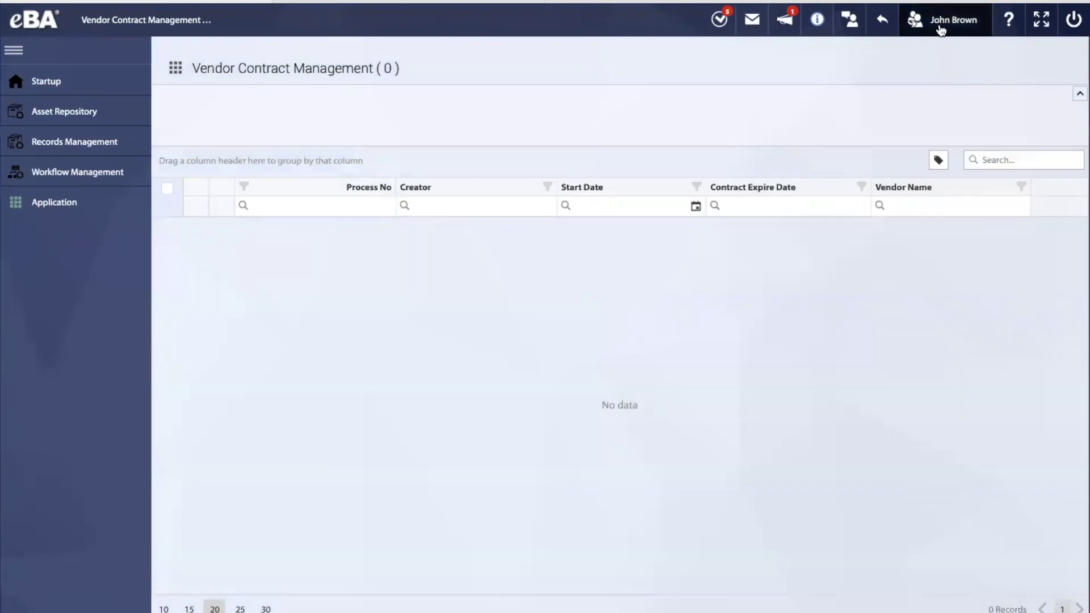
left_click(940, 27)
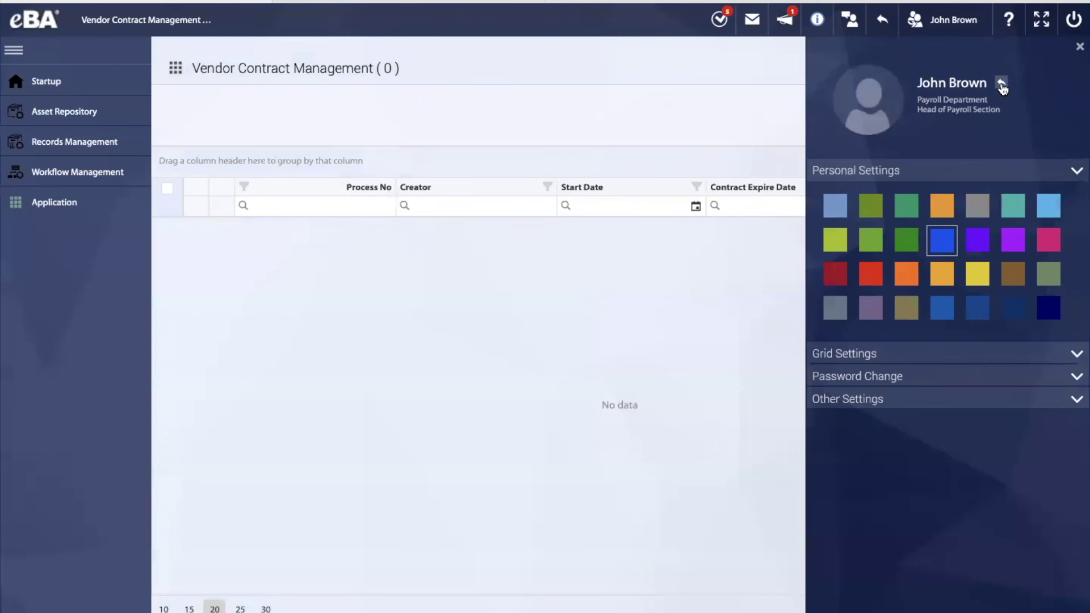
left_click(1002, 85)
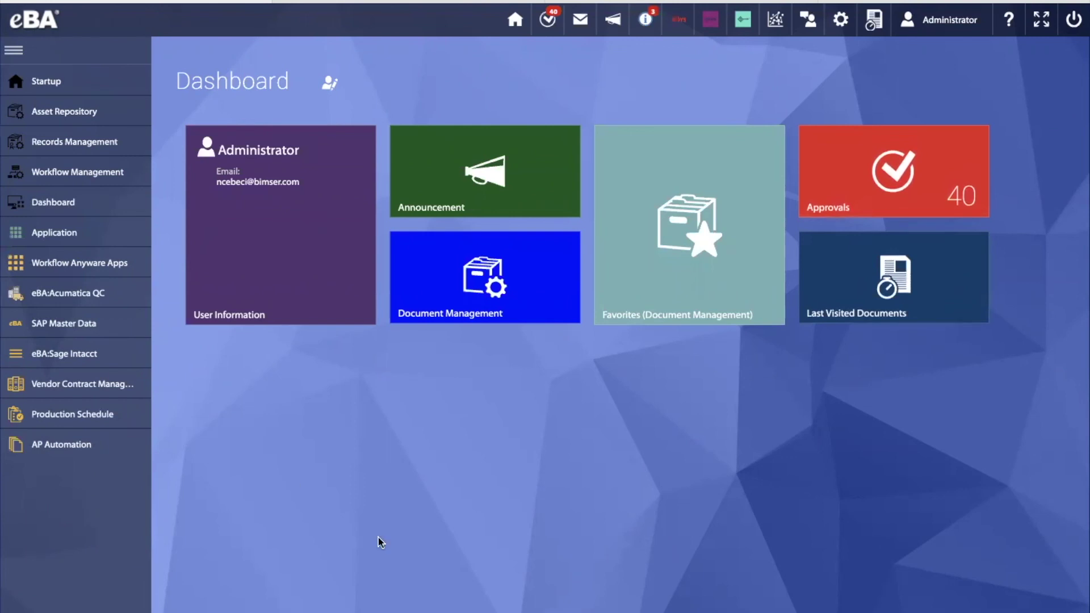
Under Legal > Legal Doc. Management App, view Pending Contracts, then Completed Contracts
left_click(104, 243)
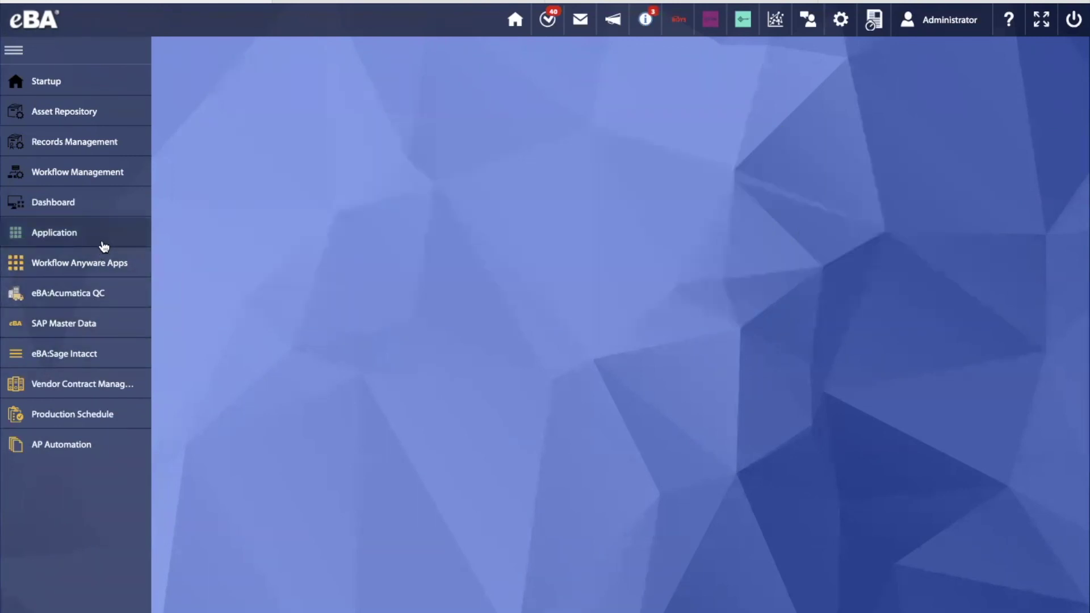
scroll(217, 459, "down", 2)
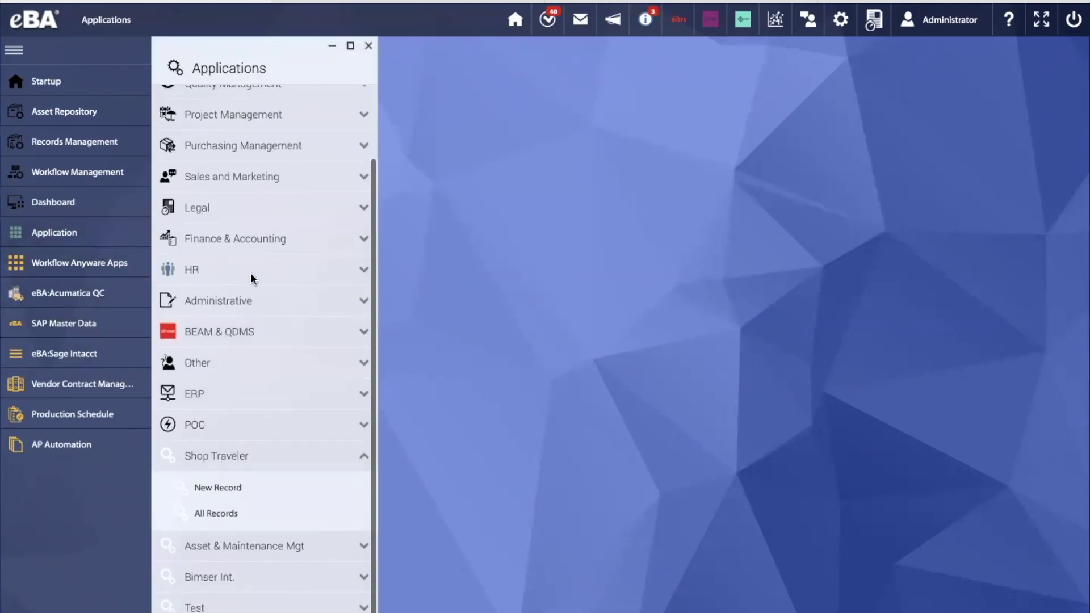
left_click(245, 209)
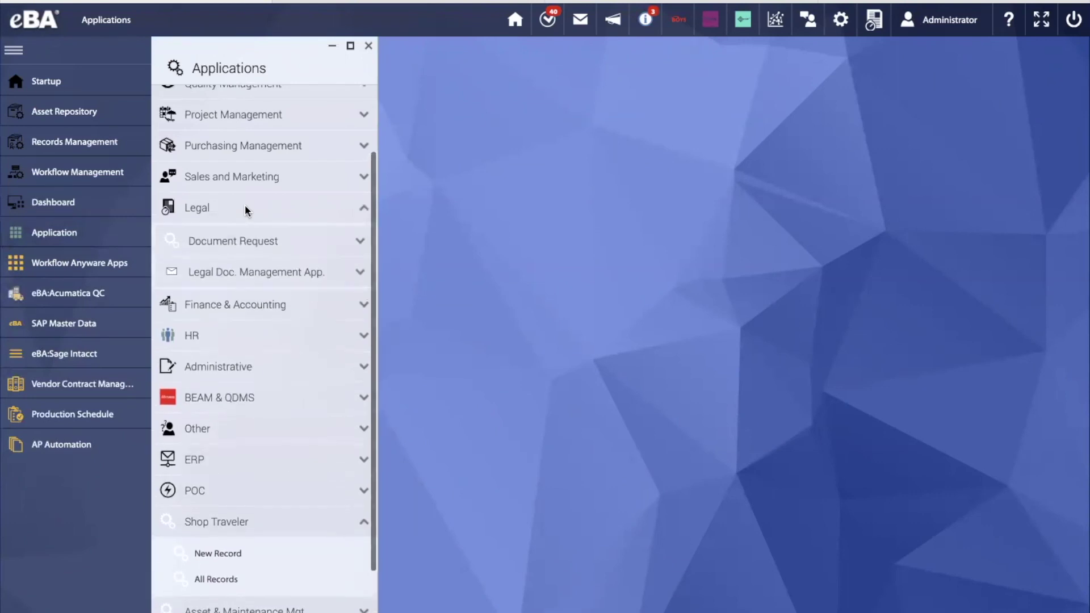
left_click(274, 272)
left_click(260, 335)
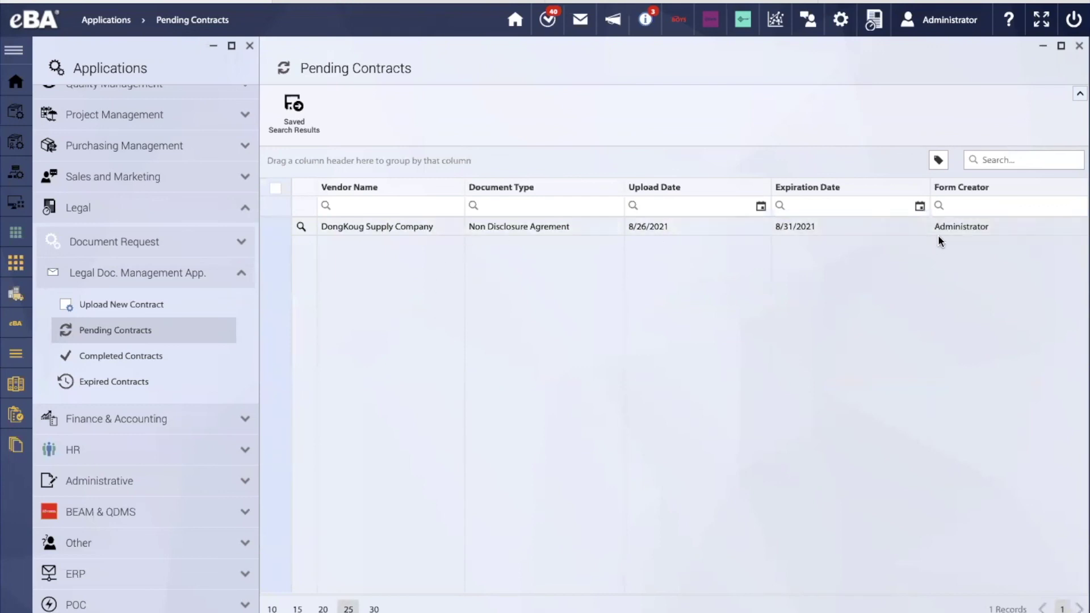
left_click(137, 363)
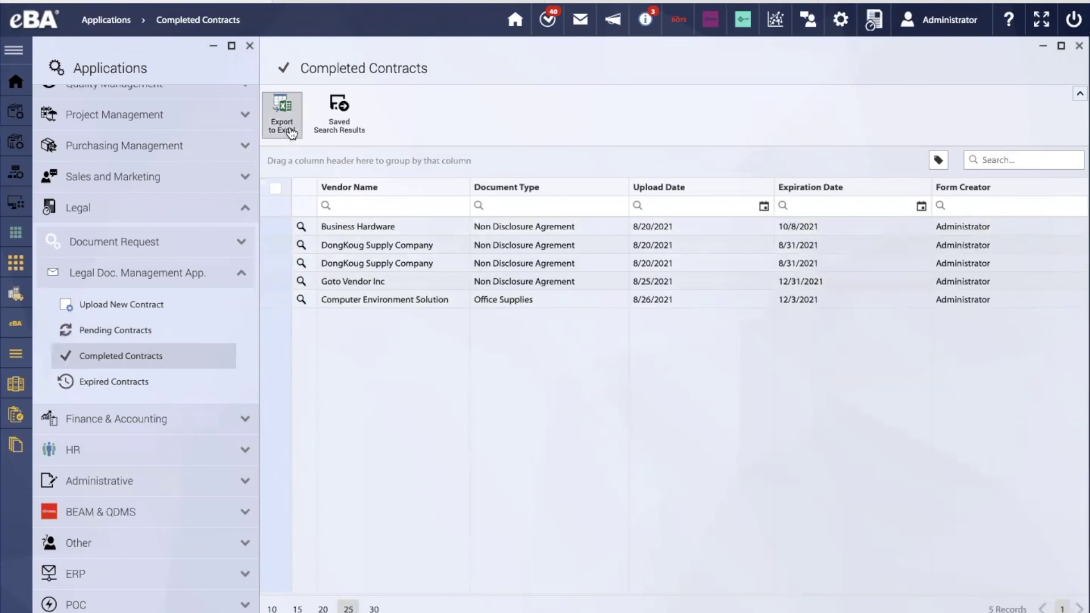
Review the 22-record Expired Contracts list, then close its window
left_click(126, 380)
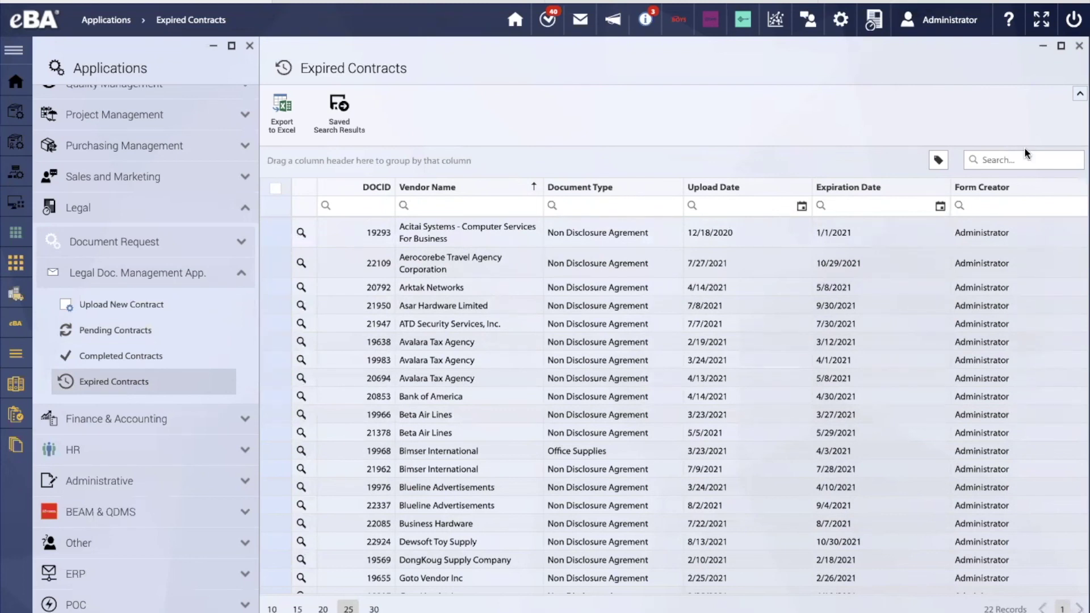
left_click(1079, 45)
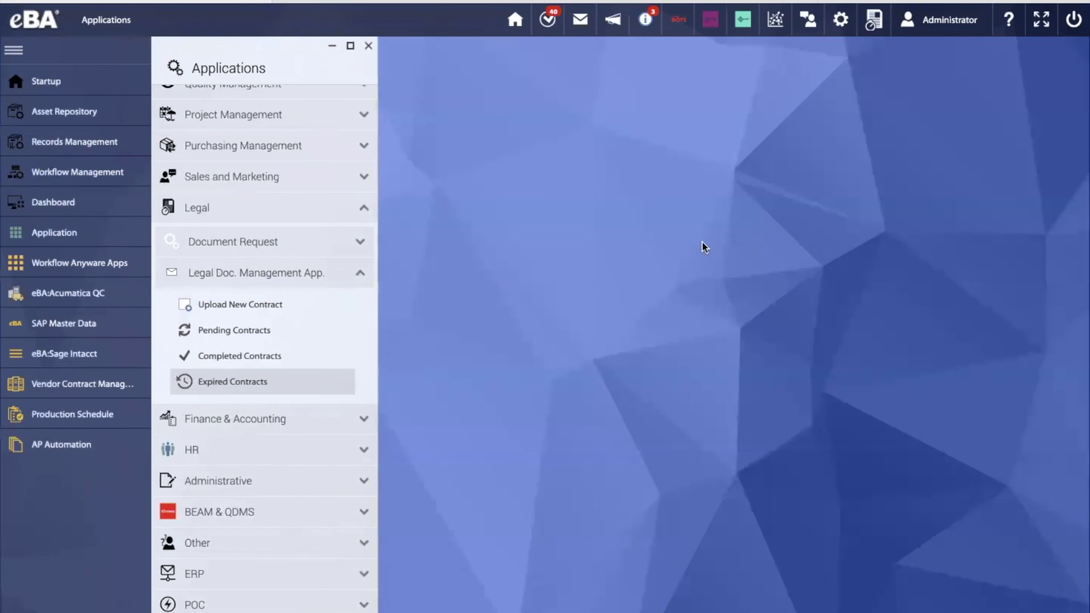